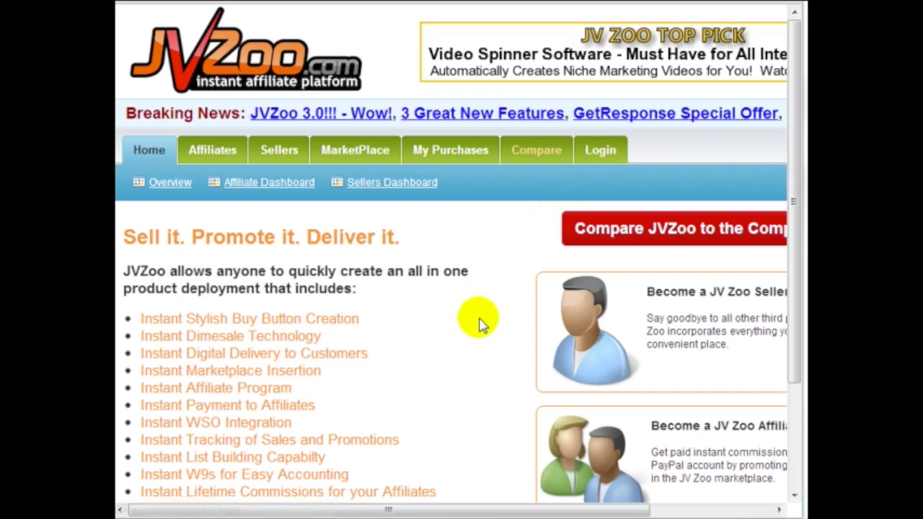
Log in to the seller account and start adding a new product from the Seller's Dashboard
click(596, 145)
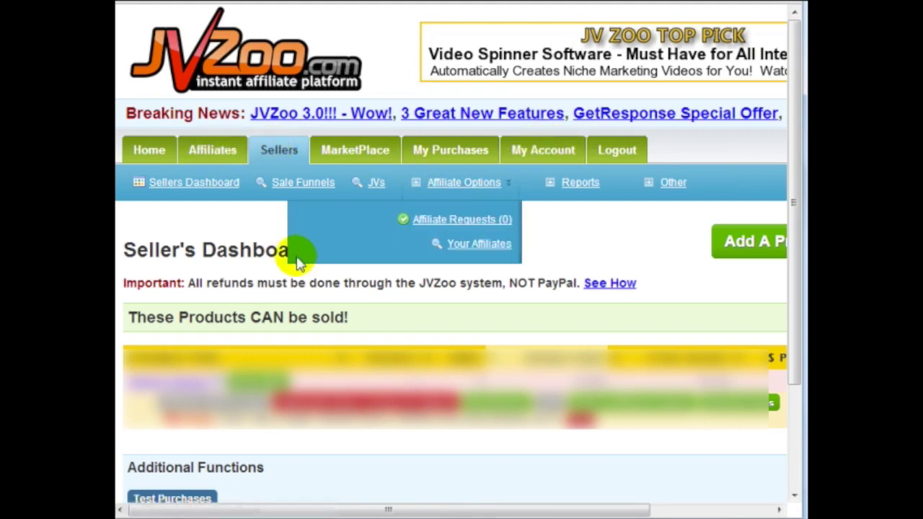
drag(628, 509, 749, 509)
click(681, 243)
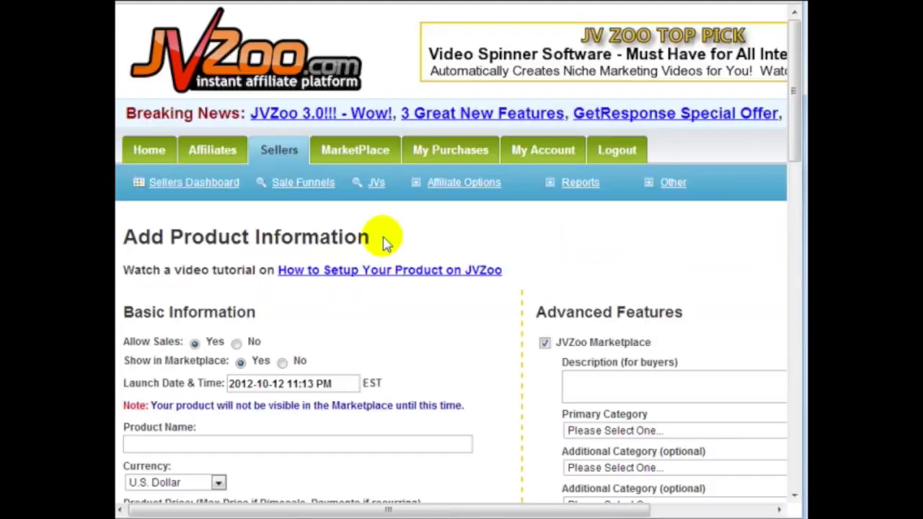
Set both Allow Sales and Show in Marketplace to No in the product's basic information
scroll(387, 245, down, 3)
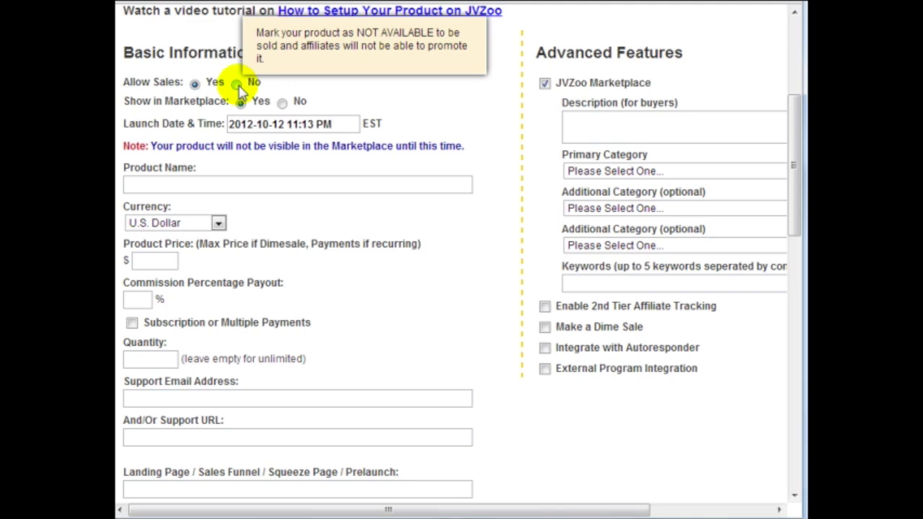
click(237, 84)
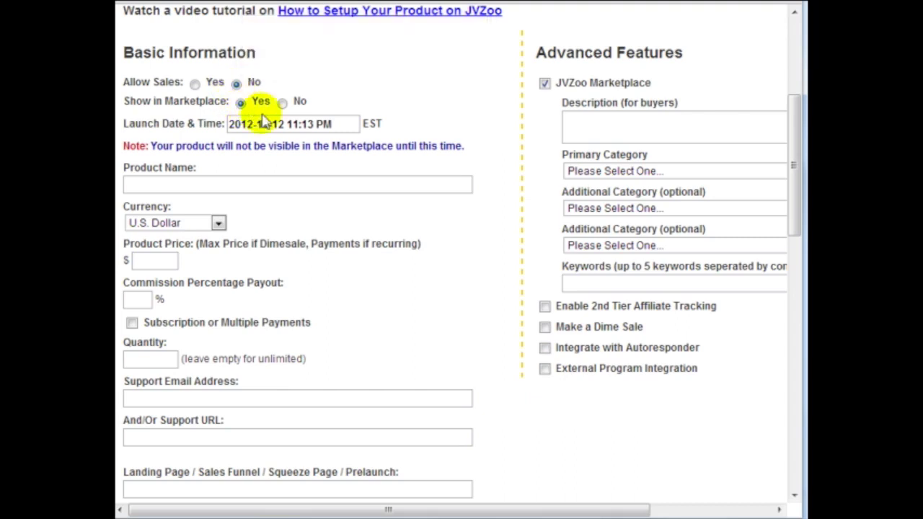
click(282, 103)
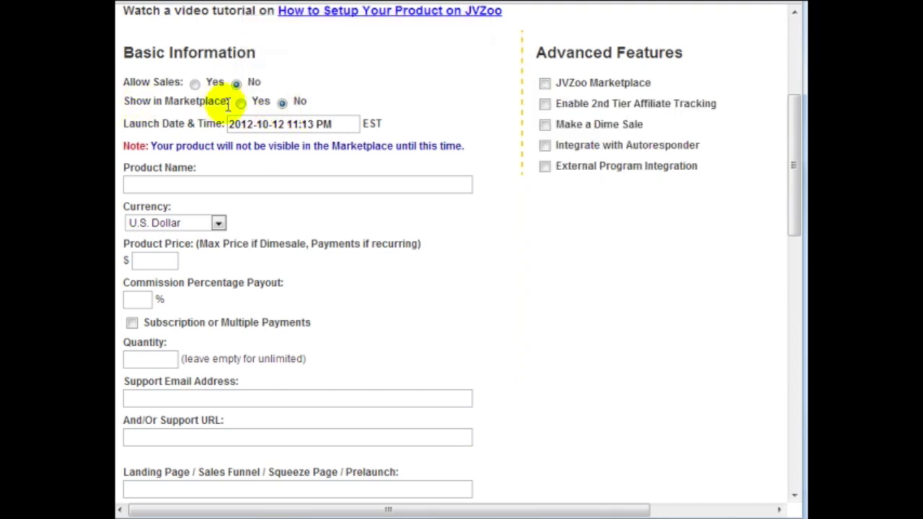
Set the product's launch date to October 31, 2012
click(288, 124)
scroll(369, 141, up, 1)
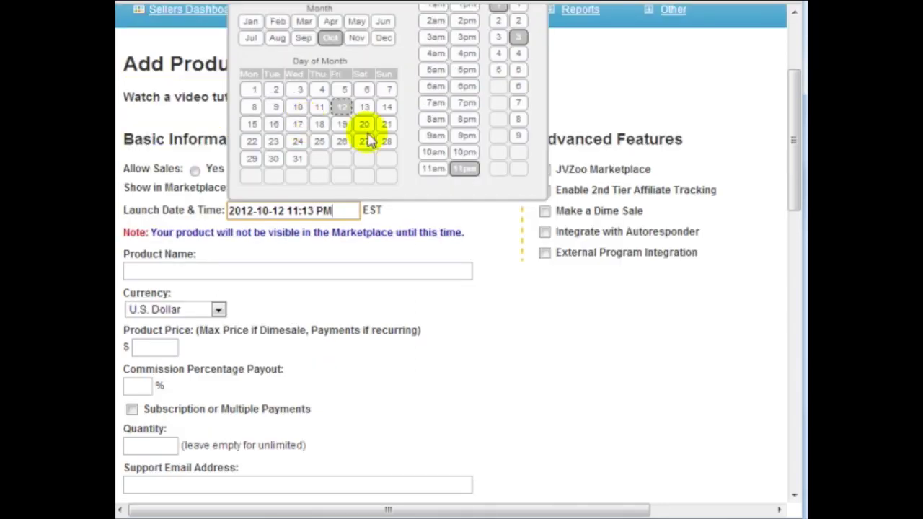
scroll(371, 151, up, 1)
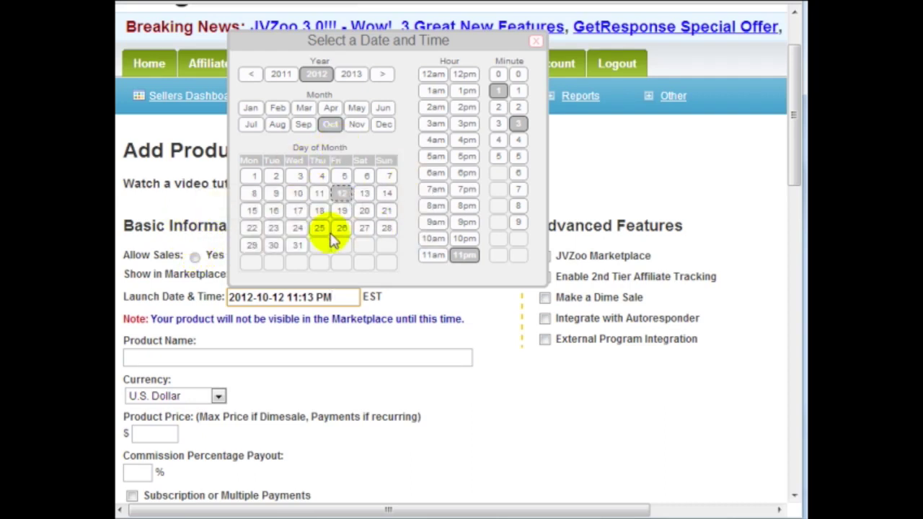
click(297, 245)
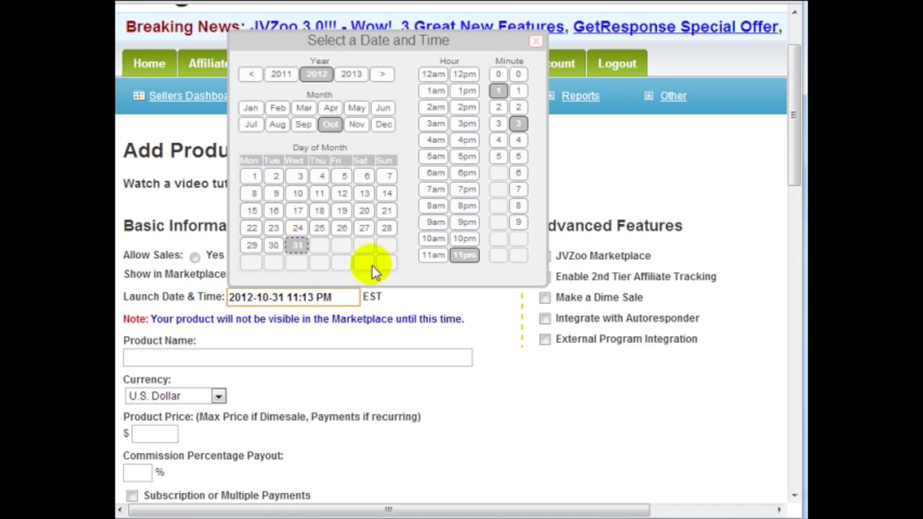
click(489, 323)
scroll(325, 216, down, 3)
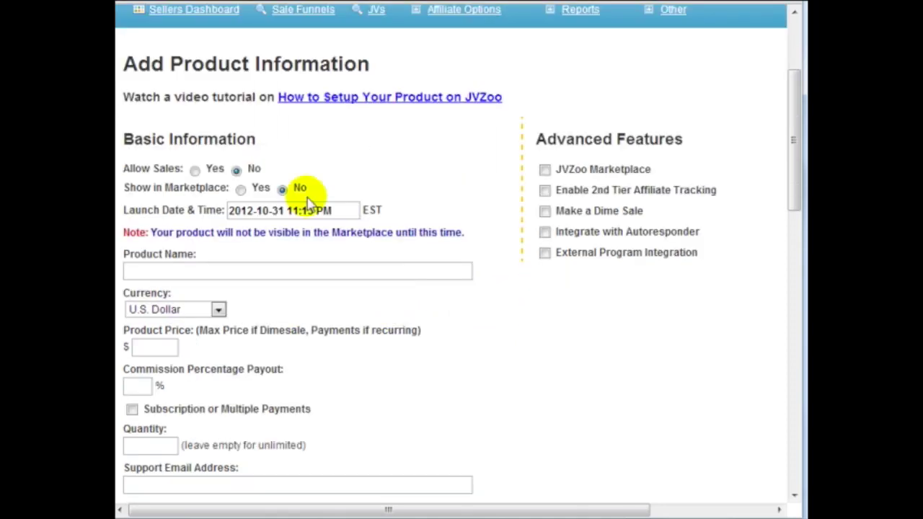
Name the product "Graphics 101 Video Course"
click(261, 268)
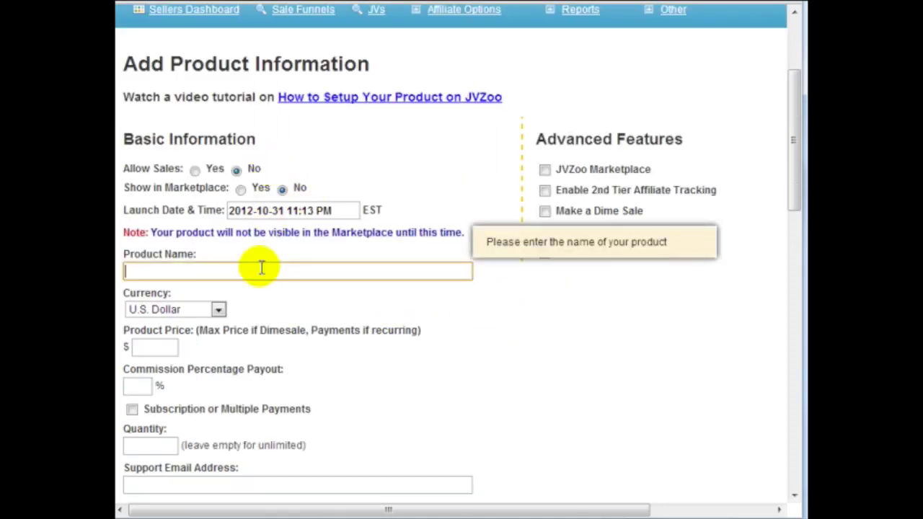
text(Easy Grp)
key(ctrl+a)
text(Graphics 101 Video Cours)
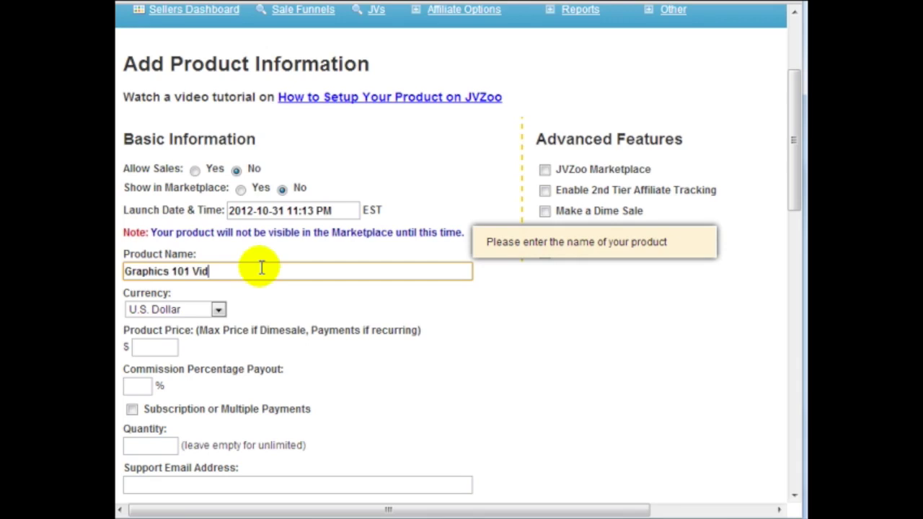
Choose U.S. Dollar as the currency and set the product price to 7
scroll(261, 268, down, 2)
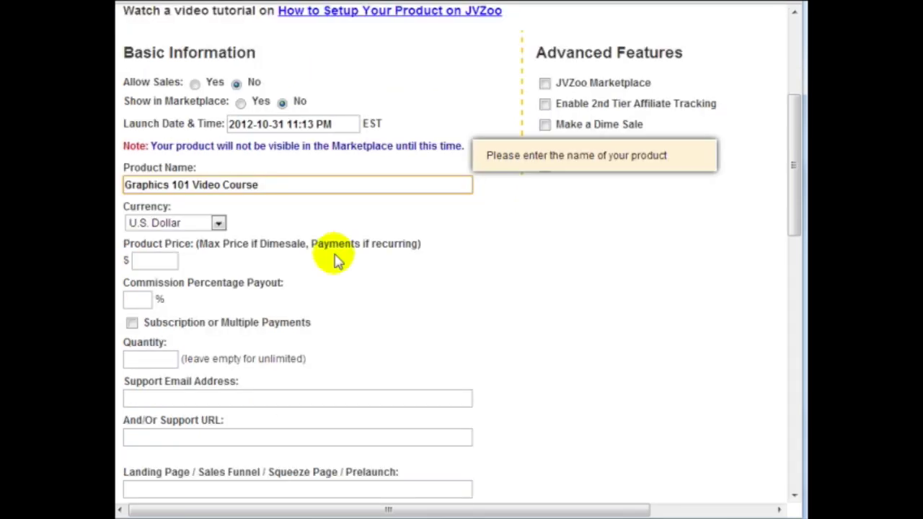
click(189, 222)
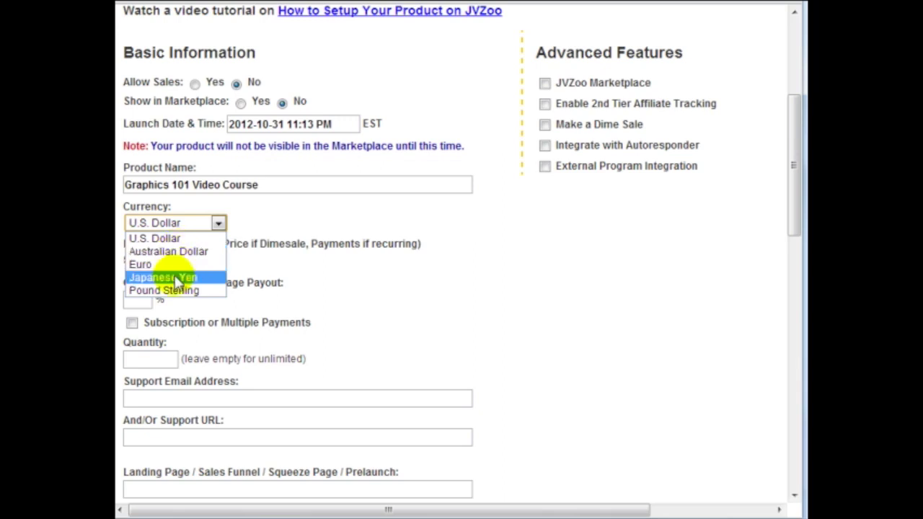
click(164, 237)
click(225, 242)
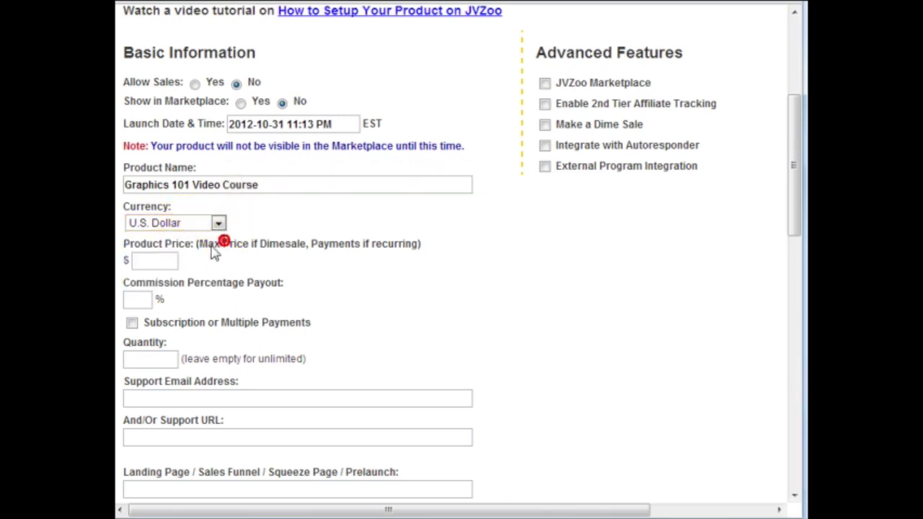
click(150, 263)
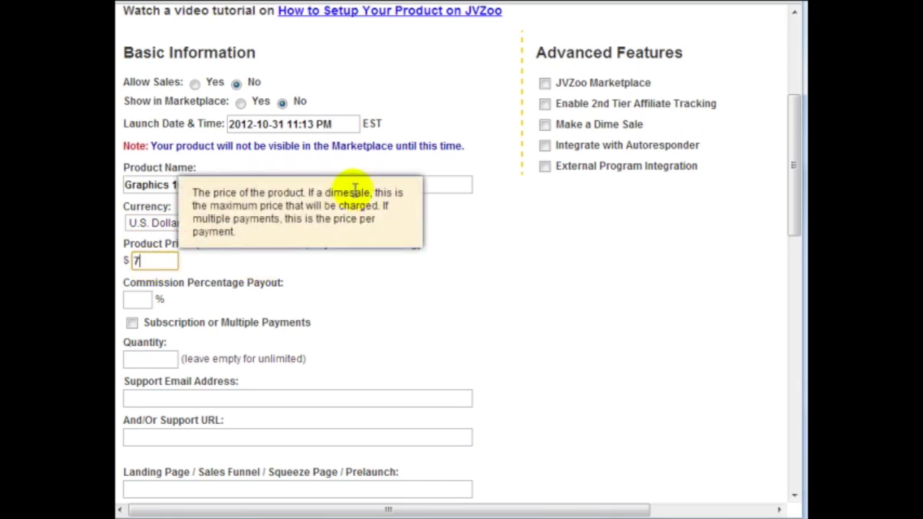
Set the commission percentage payout for affiliates to 75%
scroll(354, 189, down, 2)
click(137, 210)
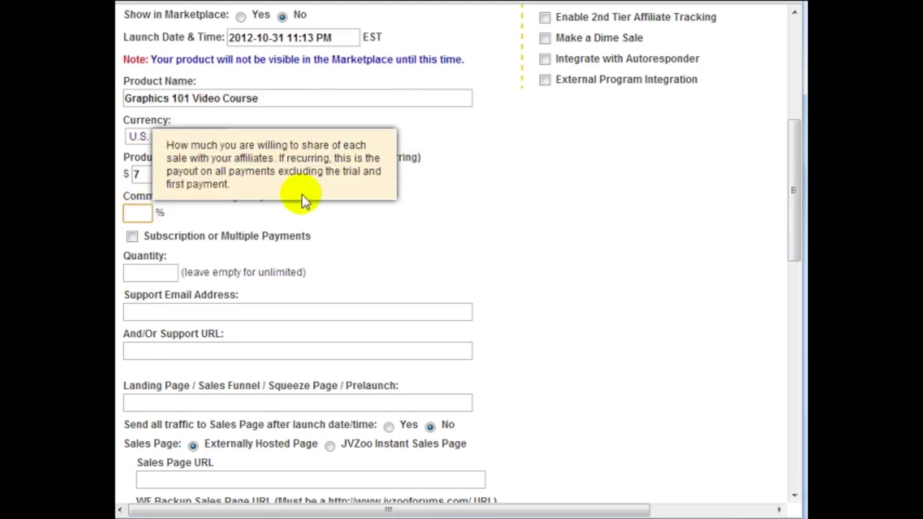
text(75)
click(151, 272)
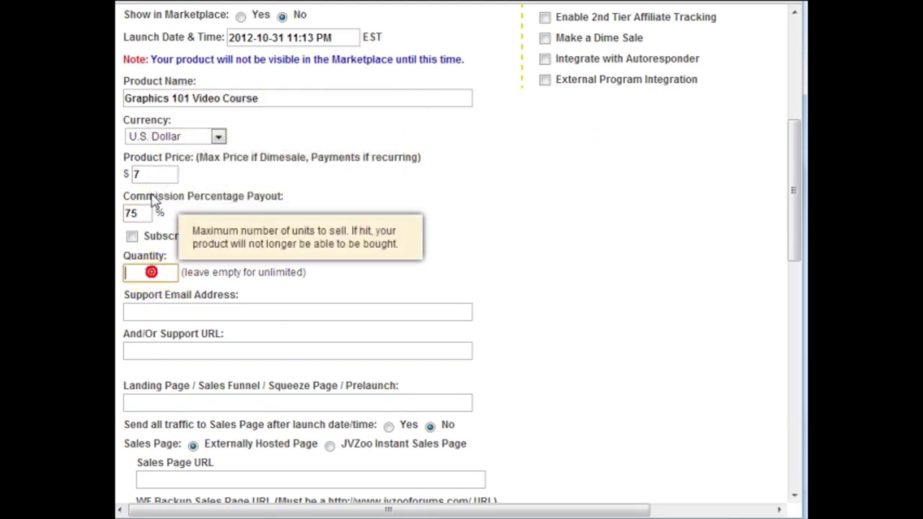
double_click(152, 173)
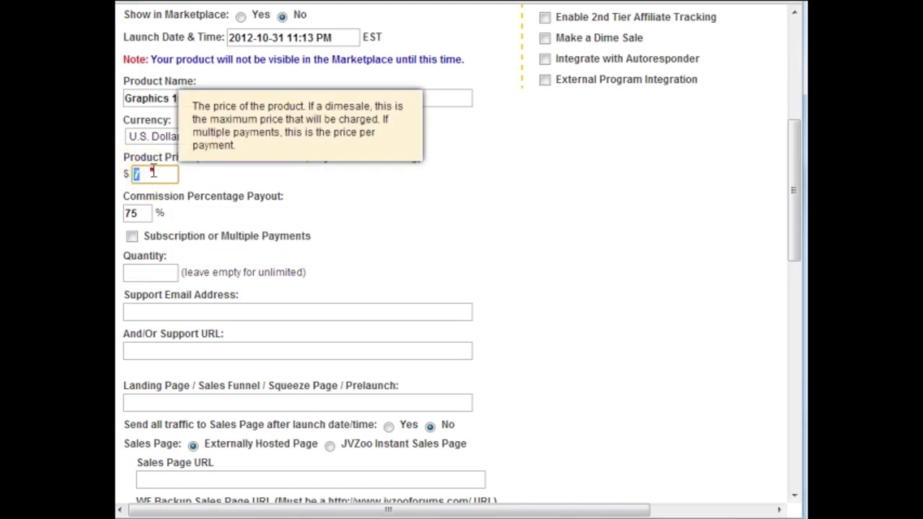
click(153, 173)
click(152, 173)
click(154, 173)
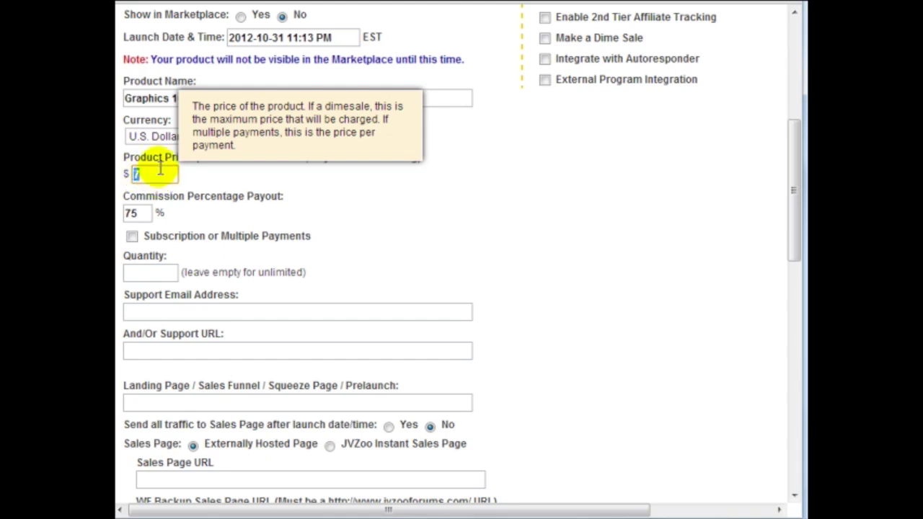
click(131, 213)
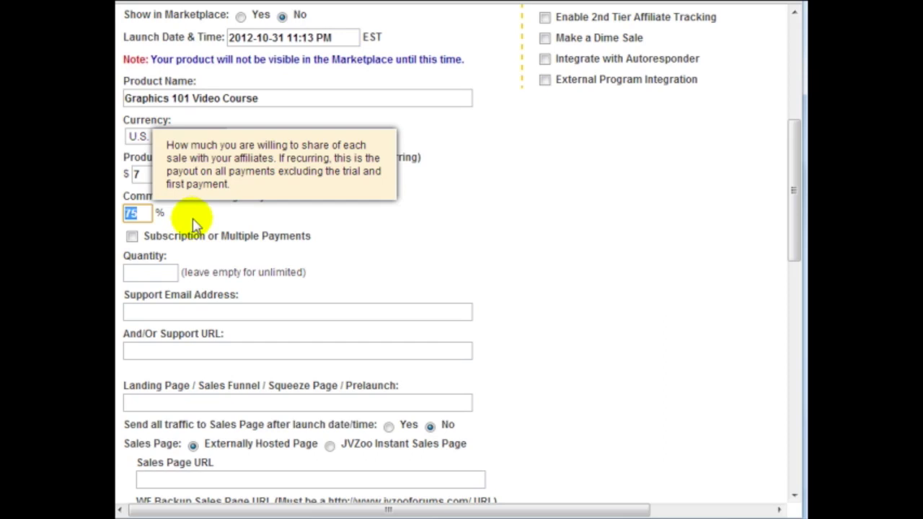
Enable subscription or multiple payments to look through the payment and trial offer options, and switch it off again
click(131, 236)
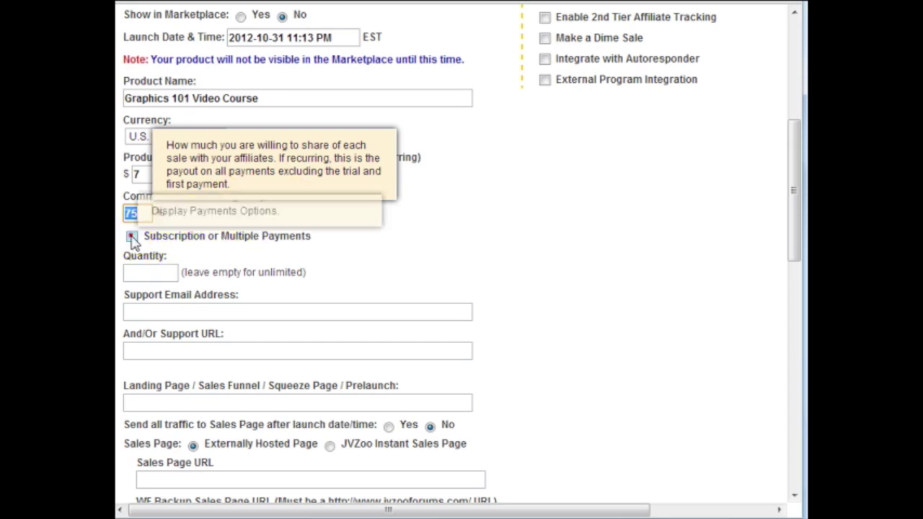
click(282, 258)
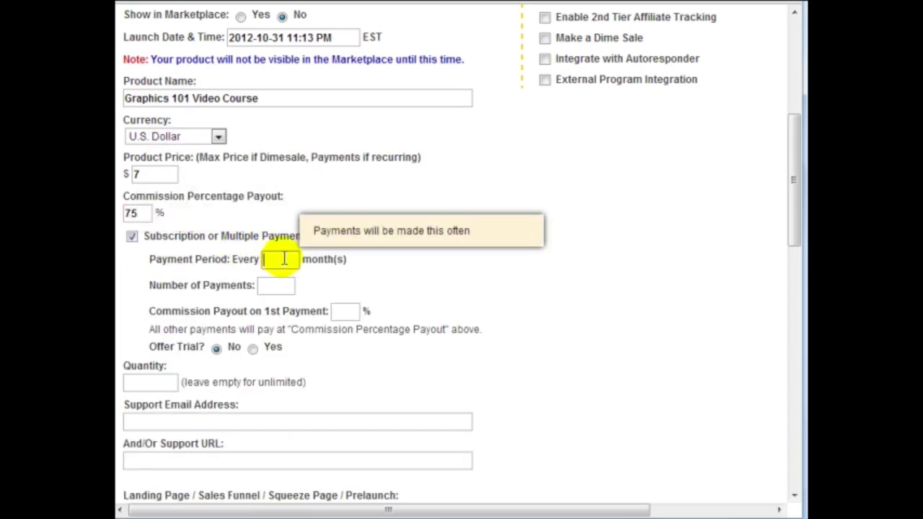
scroll(284, 258, down, 3)
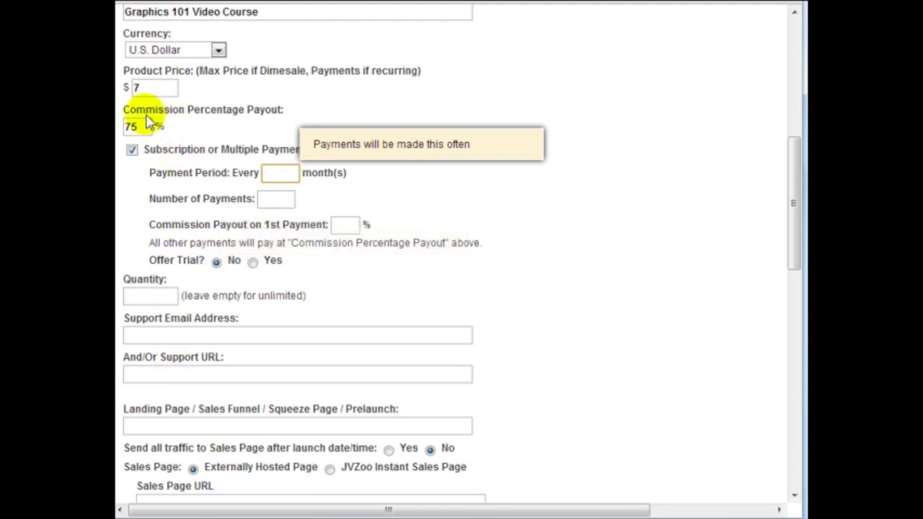
scroll(147, 122, up, 2)
click(133, 238)
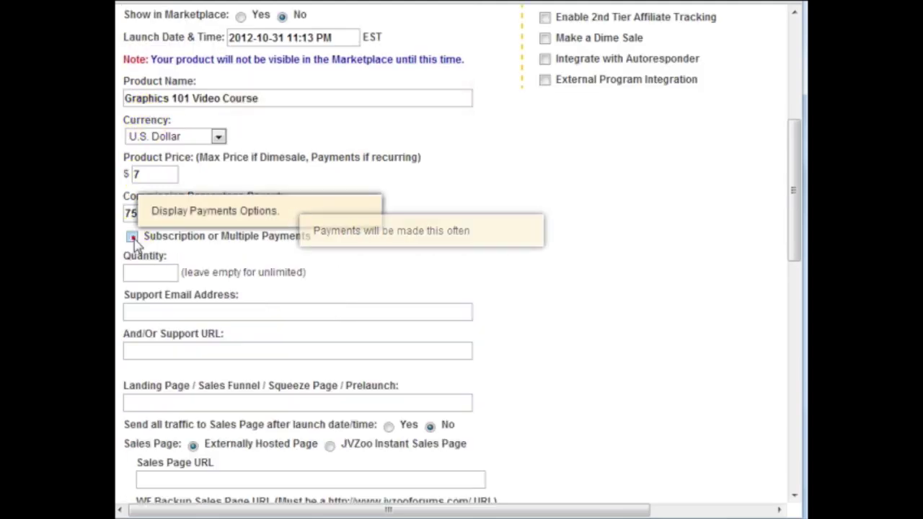
click(132, 237)
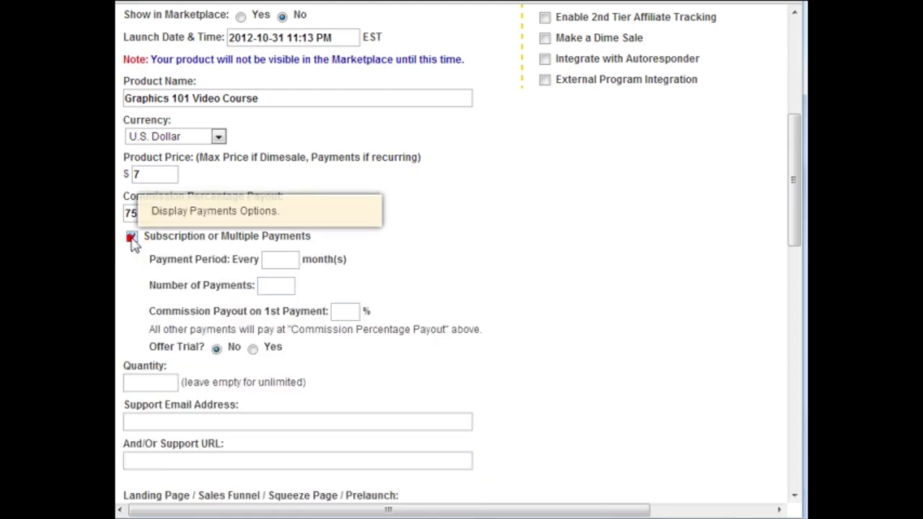
scroll(245, 230, down, 2)
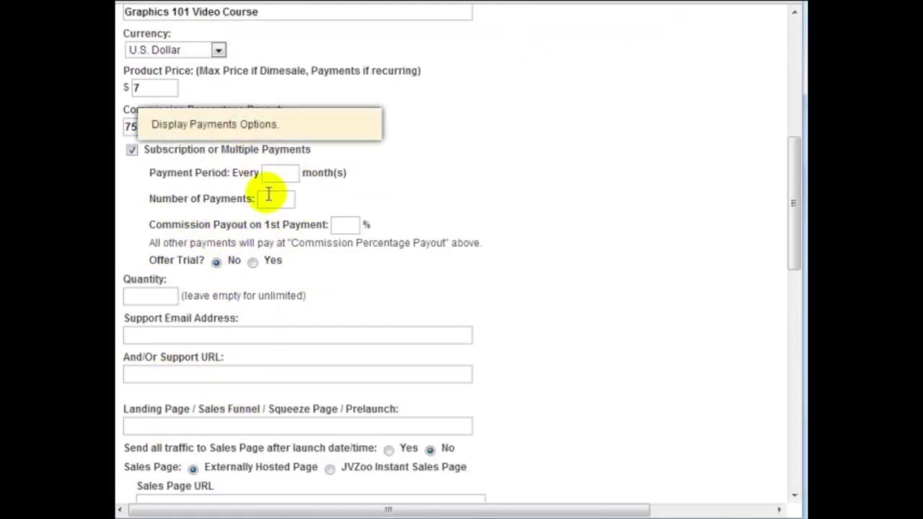
click(253, 261)
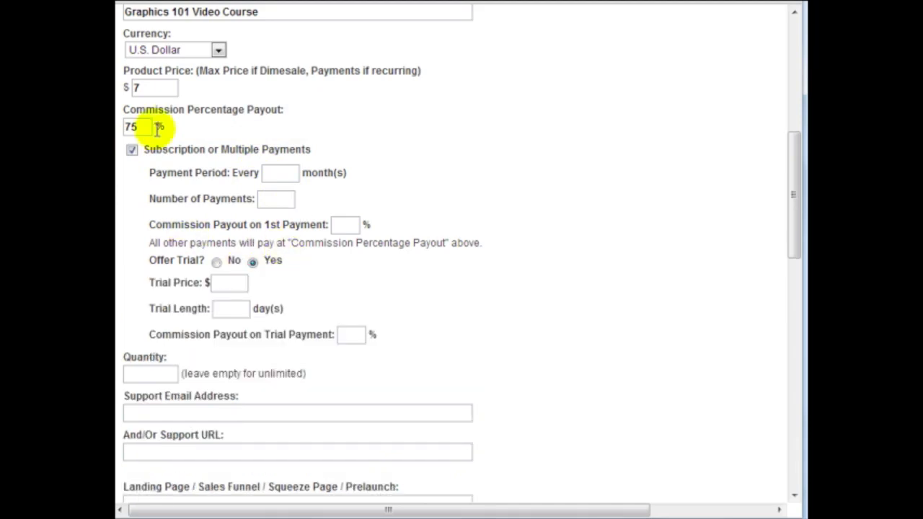
click(132, 150)
click(164, 185)
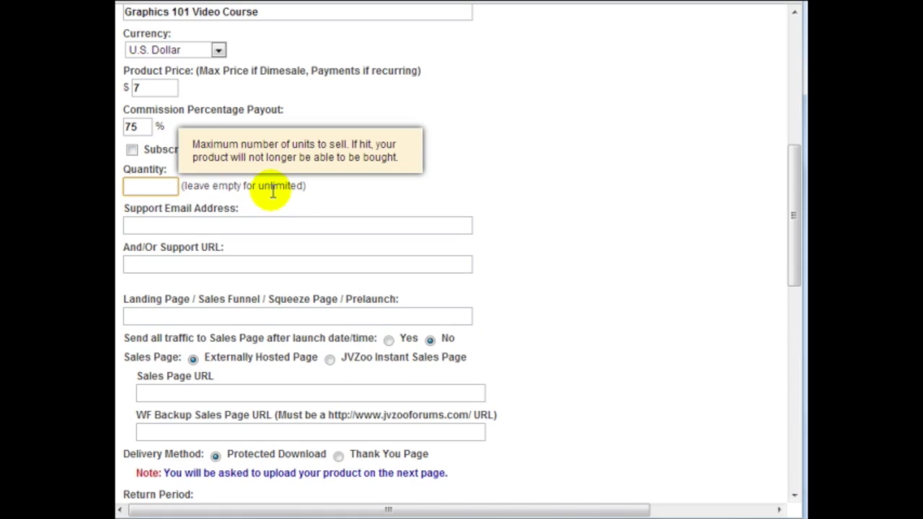
scroll(272, 191, up, 2)
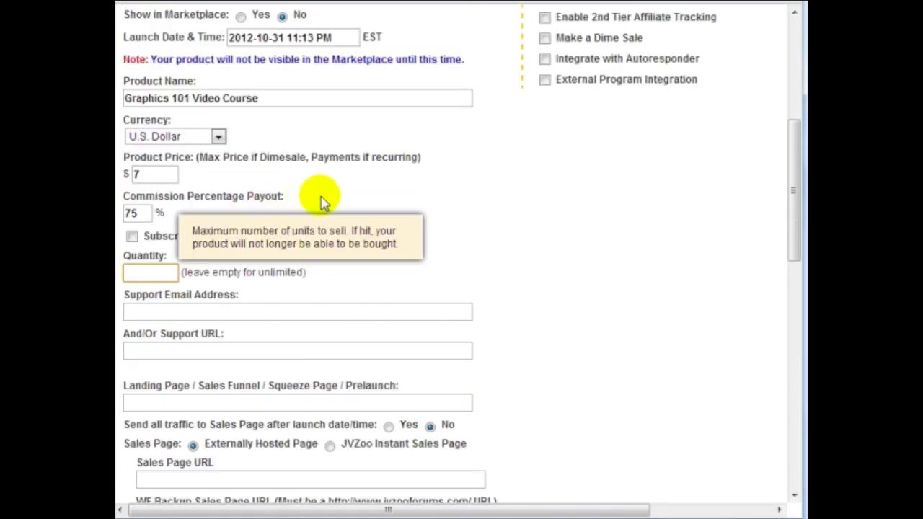
scroll(319, 216, down, 2)
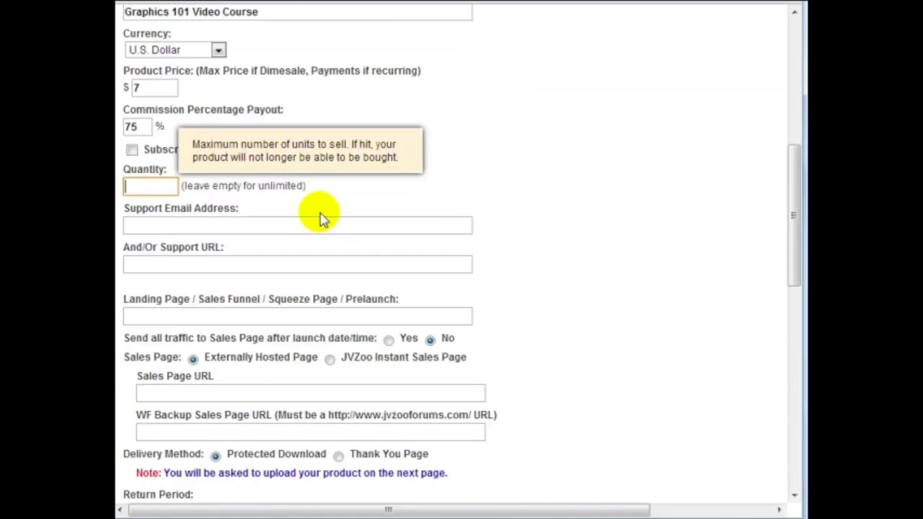
Enter the support email address for the product and set the support URL to yourdomain.com/helpdesk
click(215, 223)
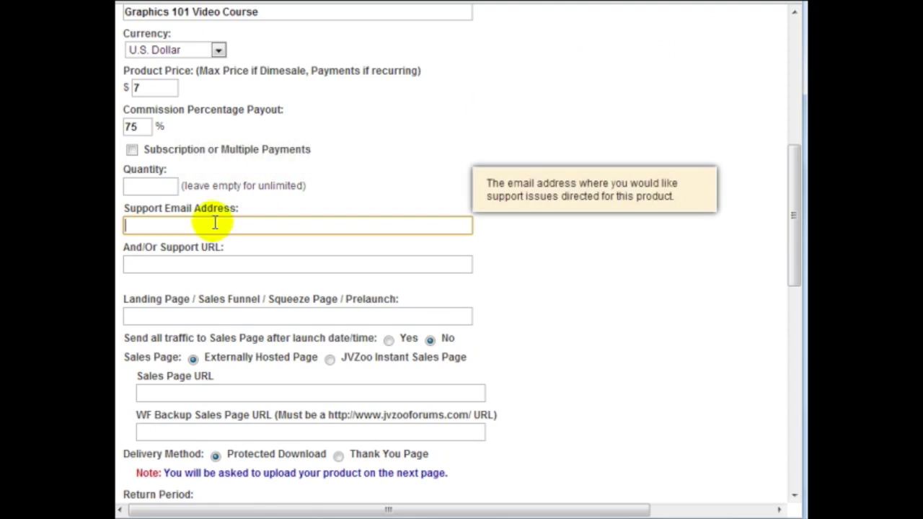
text(support@)
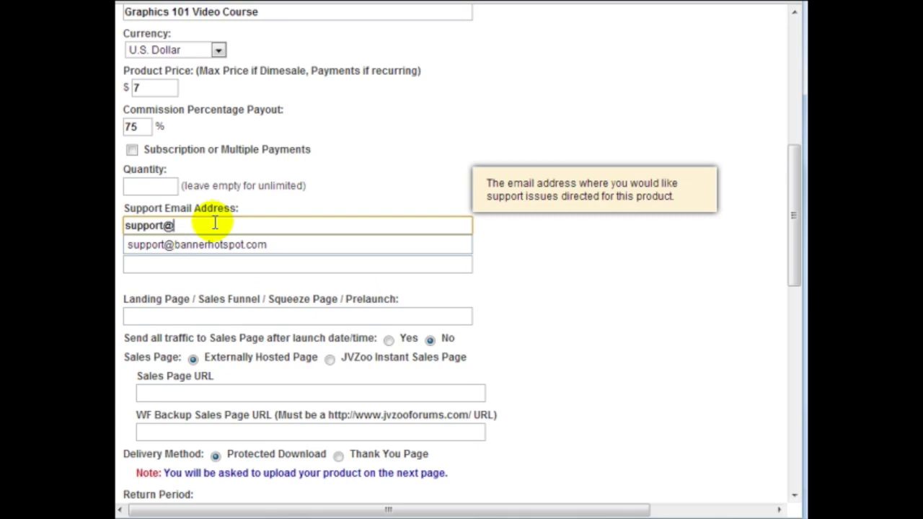
text(yourdomain)
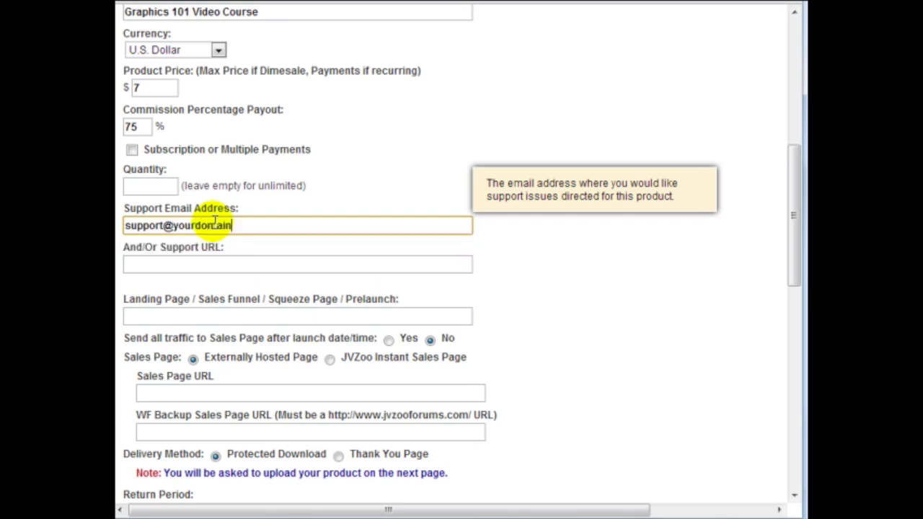
text(.com)
key(Tab)
text(your)
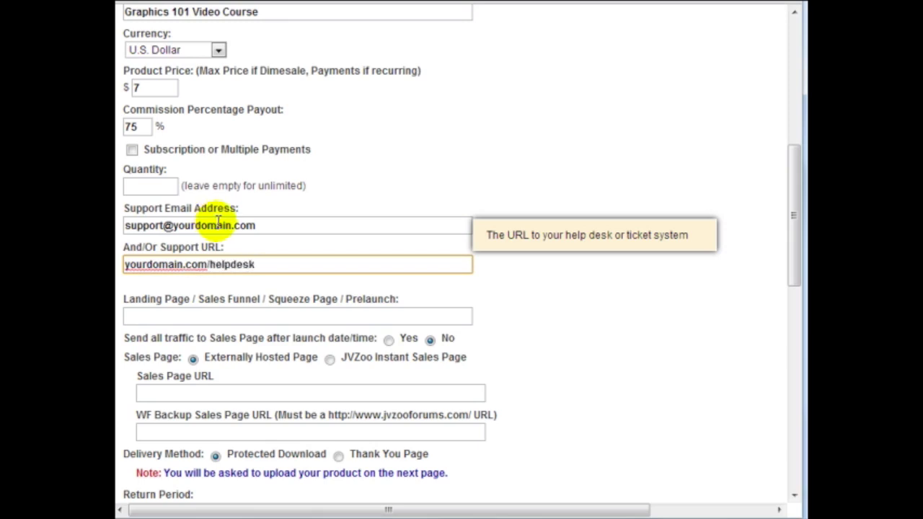
click(267, 225)
scroll(266, 224, down, 2)
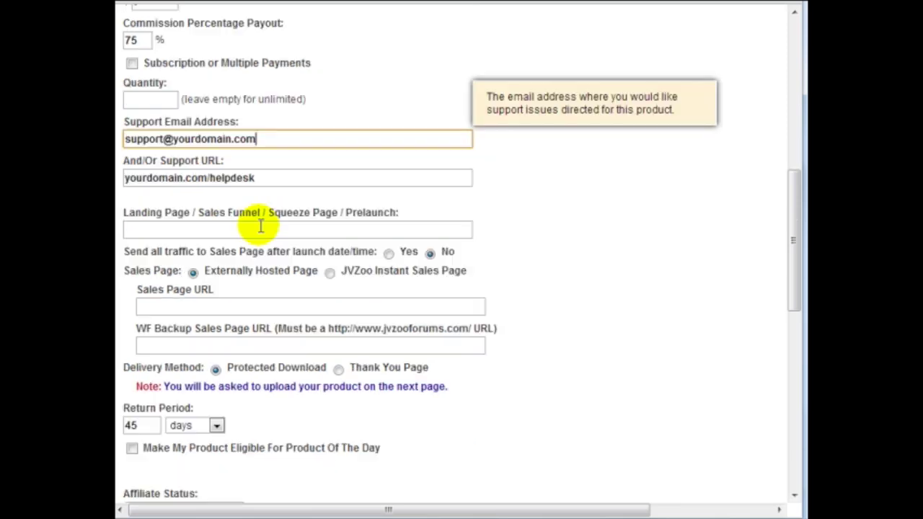
Look over the landing page and sales page URL fields, switching the redirect of traffic after launch to Yes and back to No
click(222, 229)
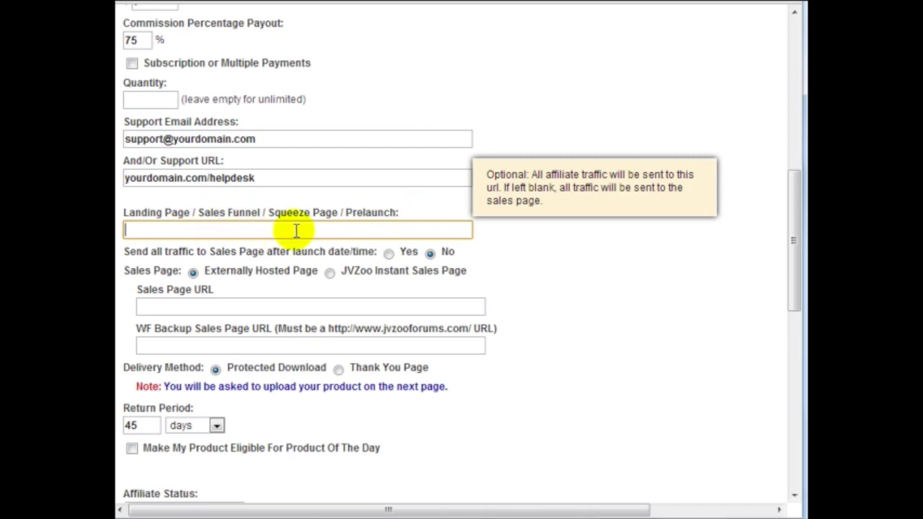
click(201, 305)
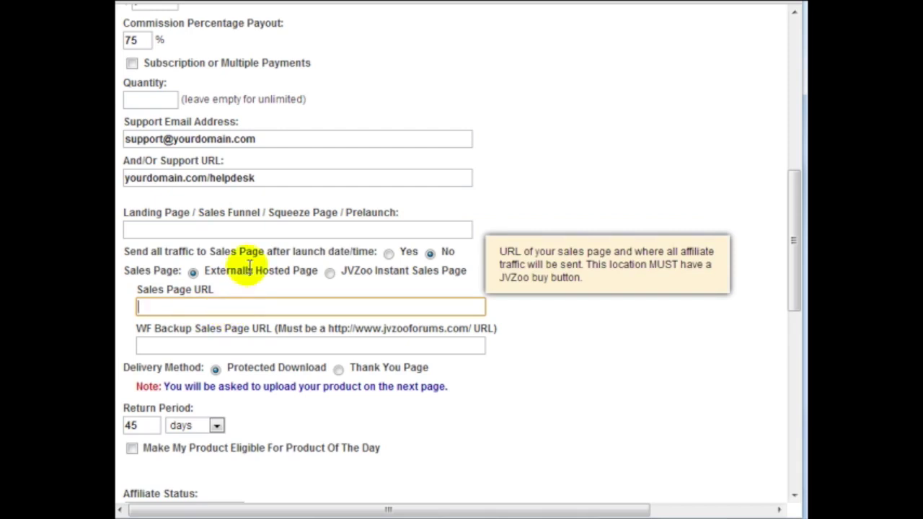
click(267, 229)
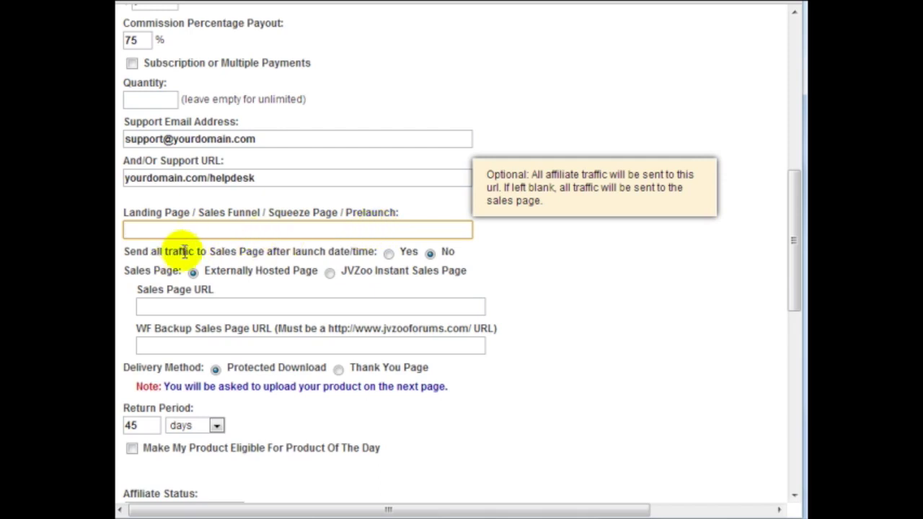
click(389, 253)
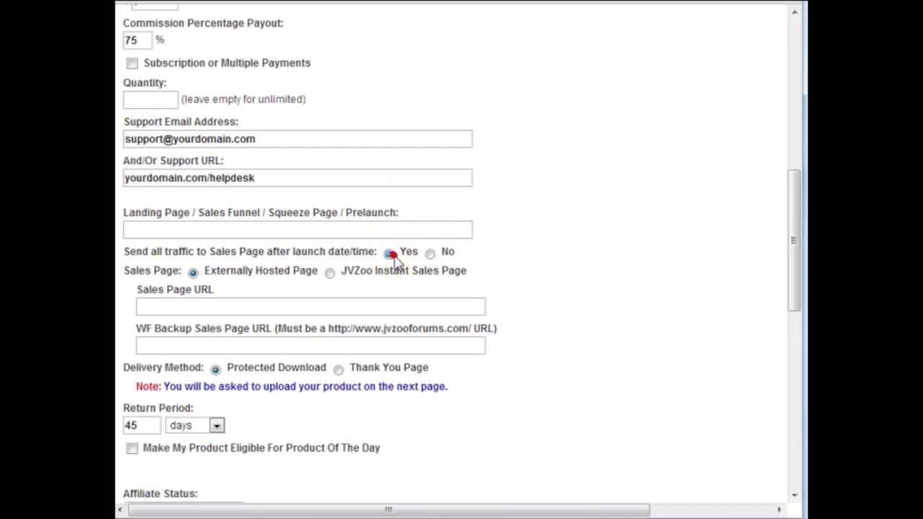
scroll(392, 257, up, 3)
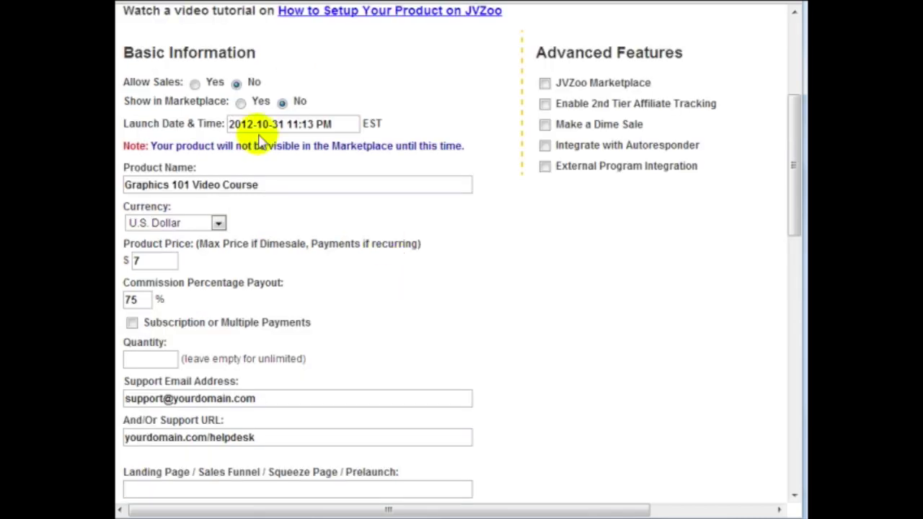
scroll(408, 339, down, 4)
scroll(380, 154, up, 2)
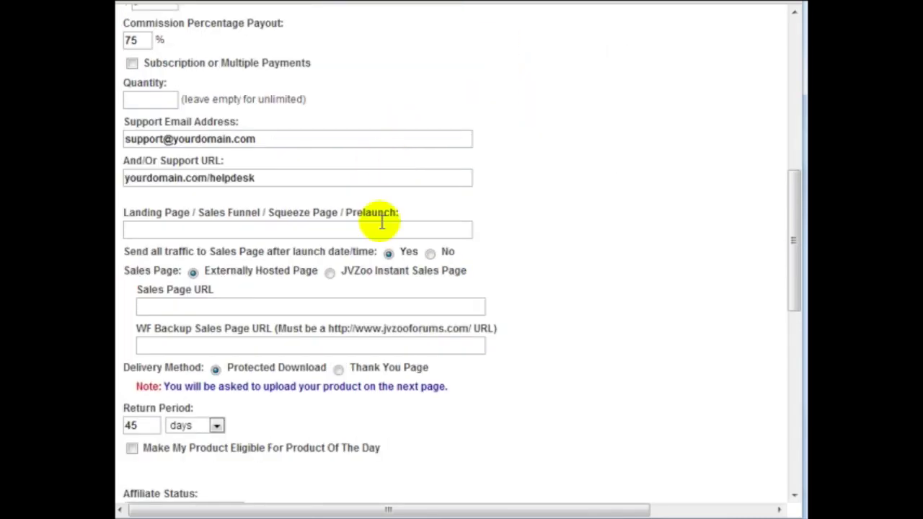
click(378, 228)
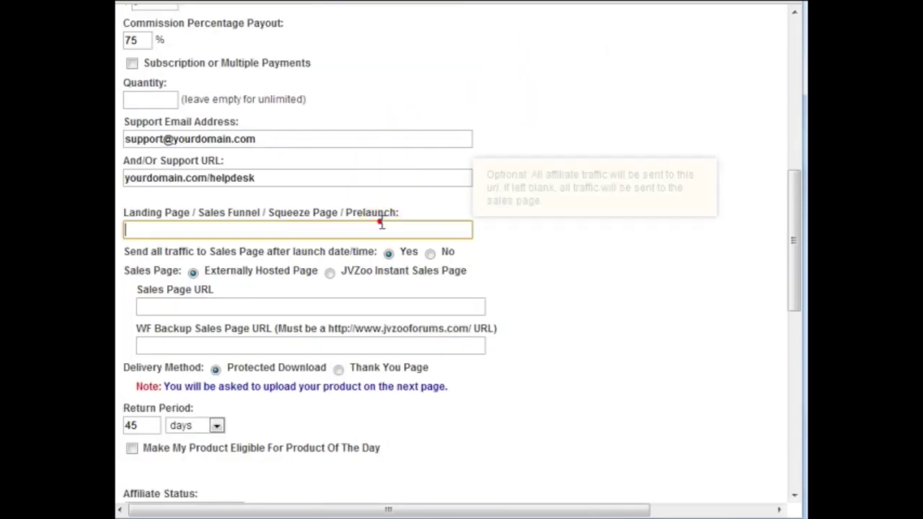
click(366, 306)
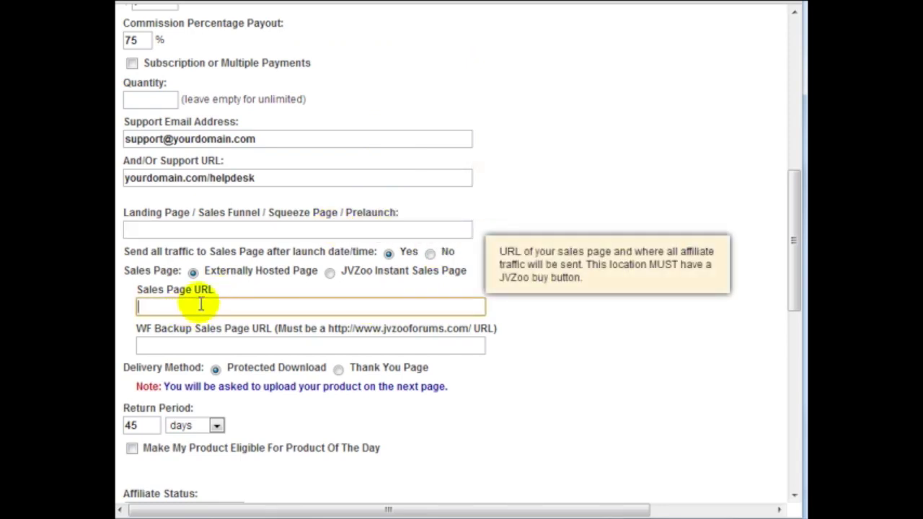
click(430, 255)
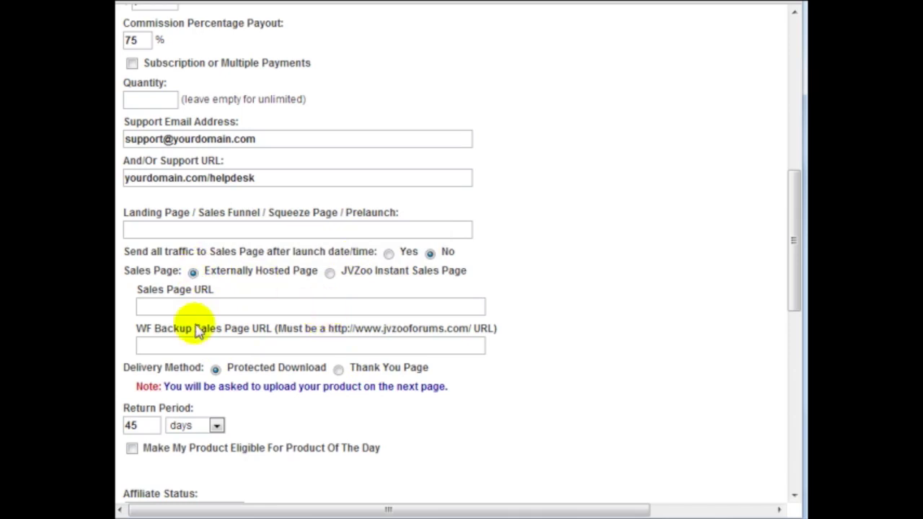
click(261, 306)
click(234, 341)
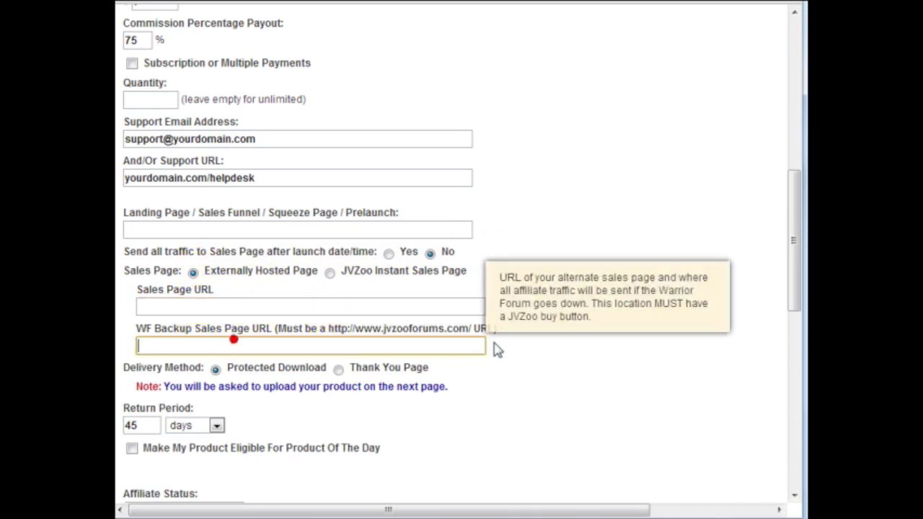
click(330, 309)
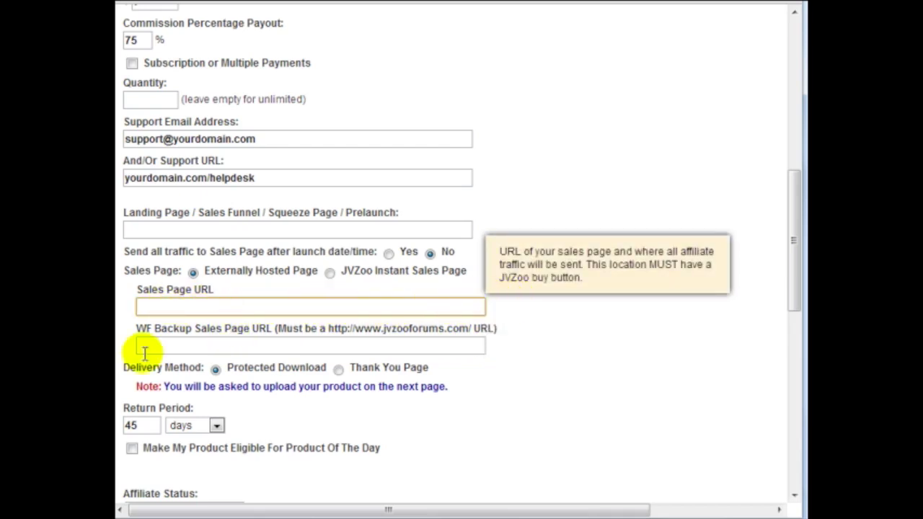
click(177, 341)
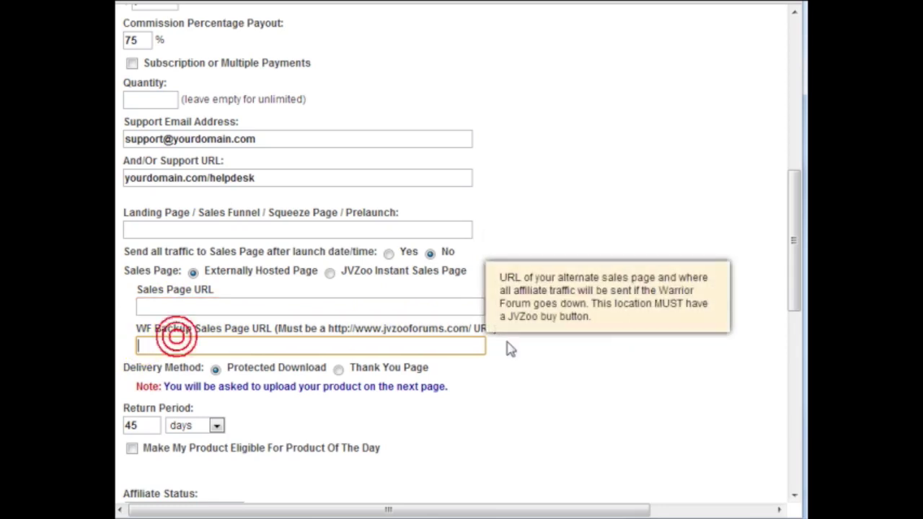
click(325, 304)
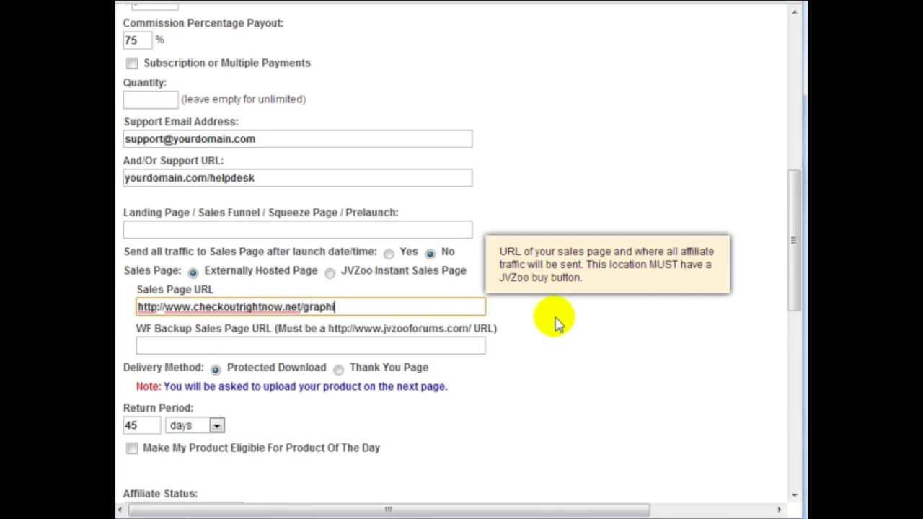
key(ctrl+a)
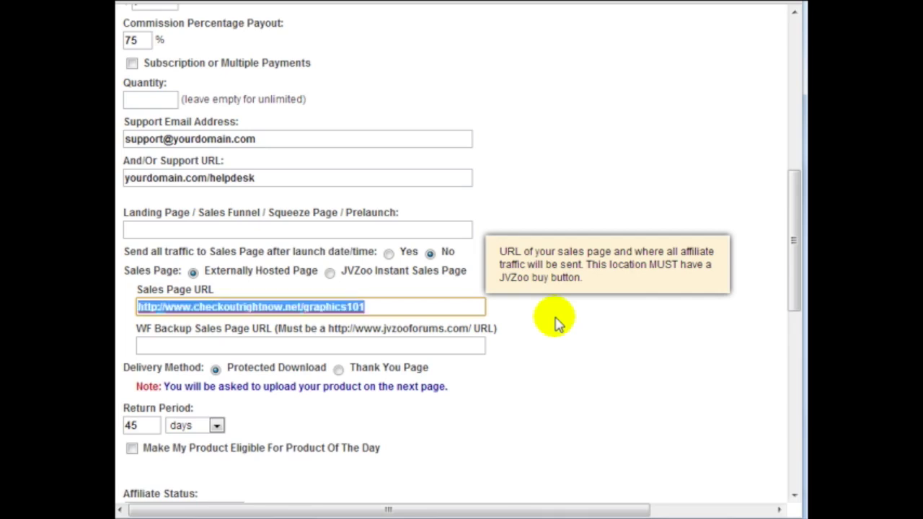
click(231, 307)
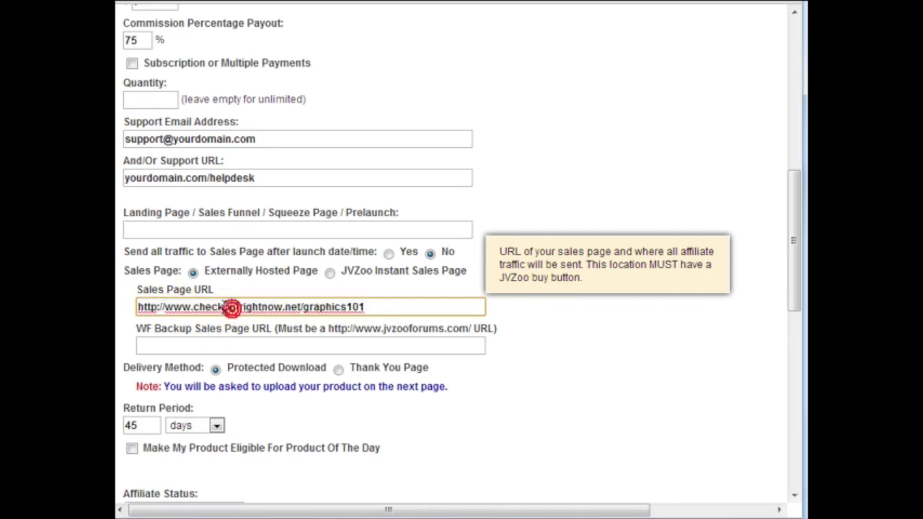
text(this)
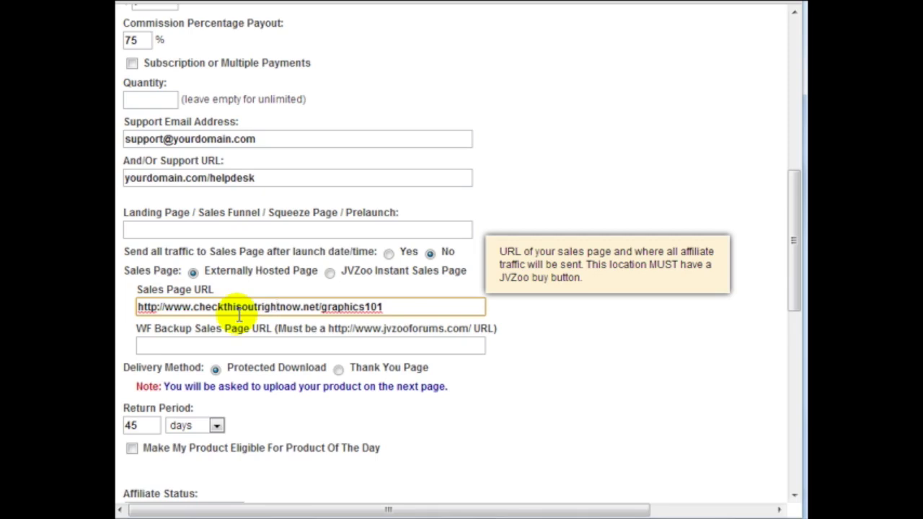
Choose Thank You Page as the delivery method and copy the sales page URL into the Thank You / Download Page field
key(ctrl+a)
key(ctrl+c)
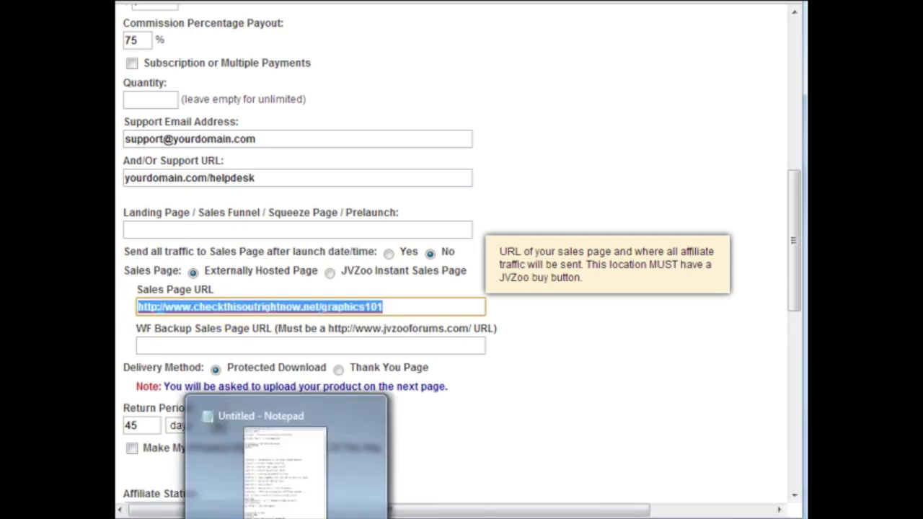
click(286, 517)
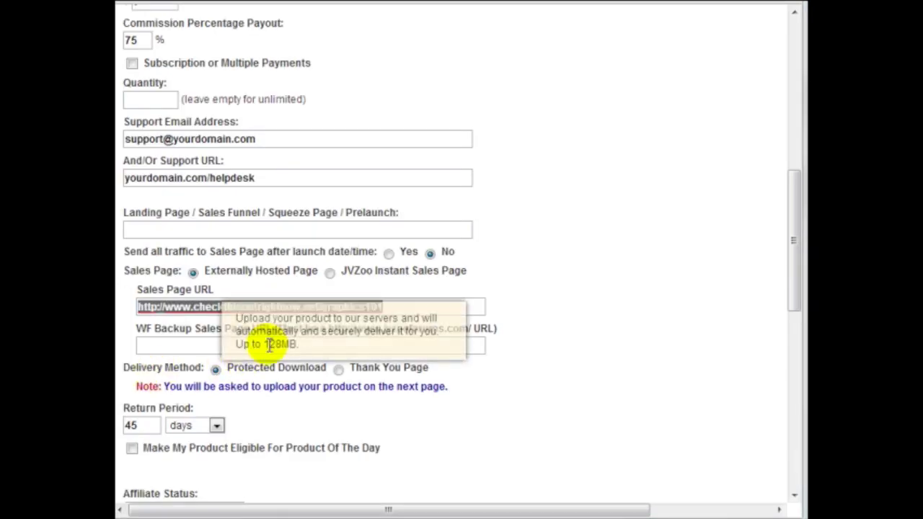
click(266, 344)
scroll(245, 387, down, 3)
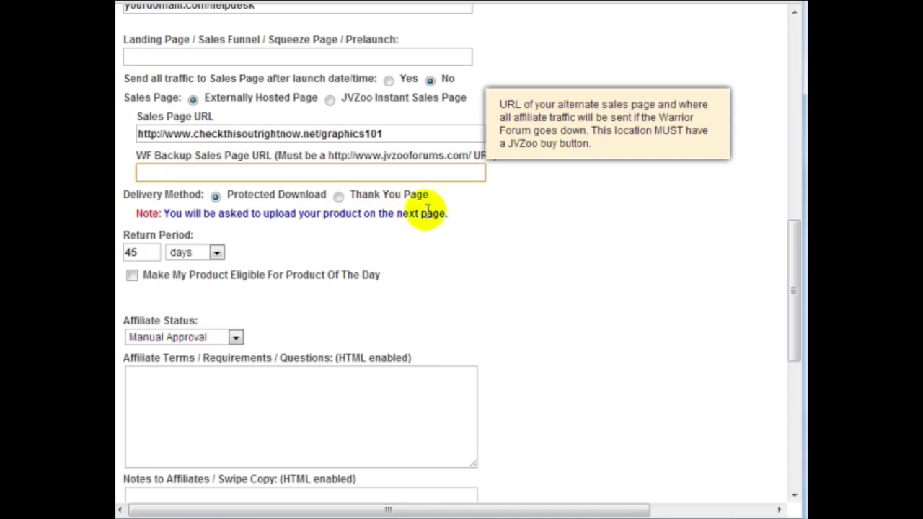
click(337, 195)
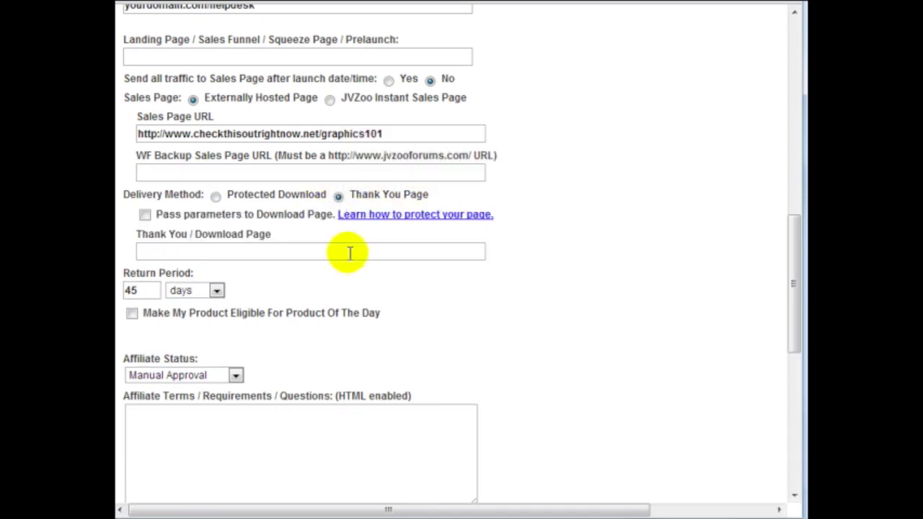
triple_click(356, 133)
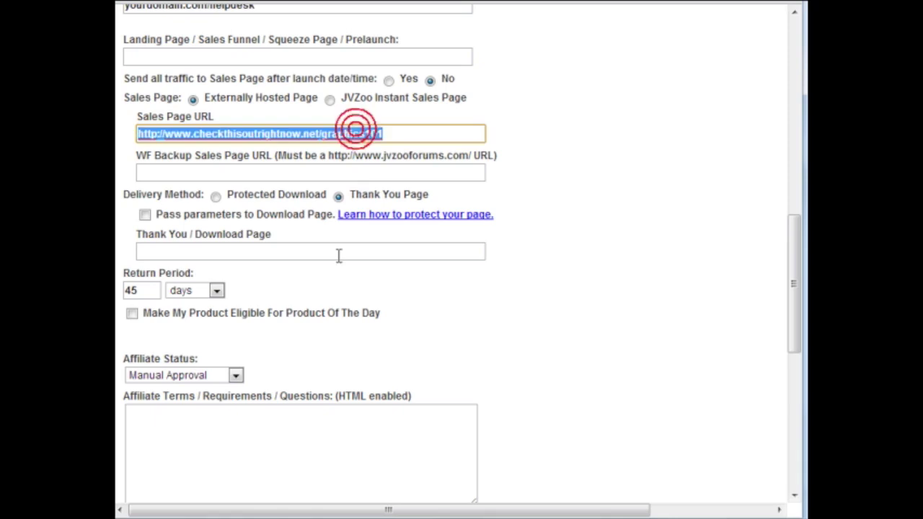
click(342, 255)
key(ctrl+v)
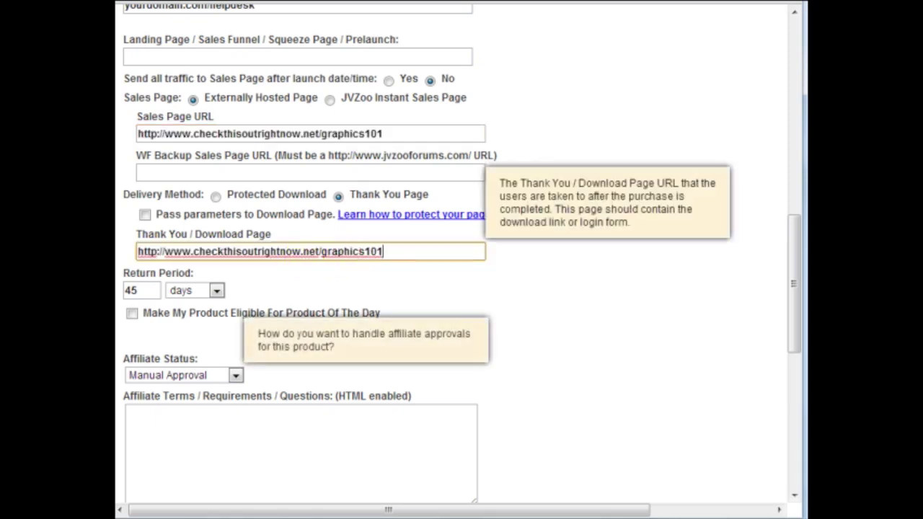
Copy the file name thankyoulkjsldkfsldfslkdj234234.html from the product folder and append it after a slash to the Thank You / Download Page URL
click(216, 496)
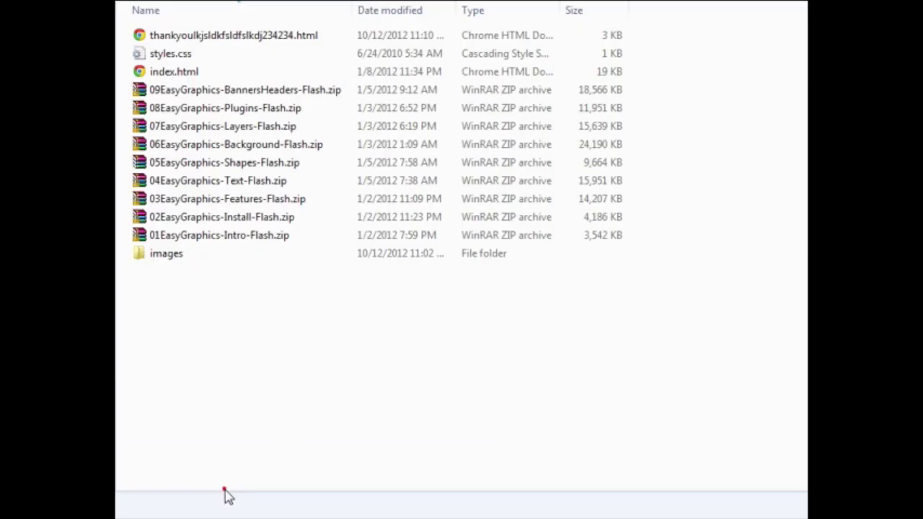
click(286, 42)
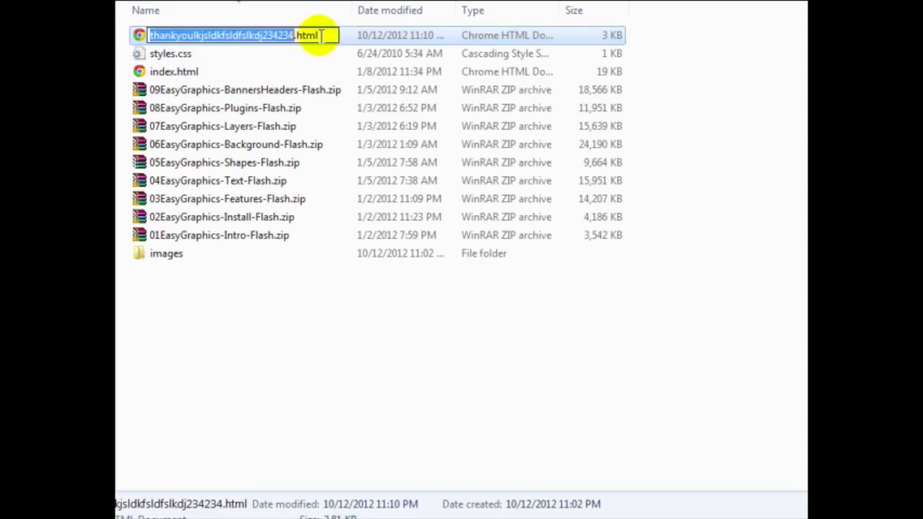
double_click(319, 36)
key(ctrl+c)
key(alt+Tab)
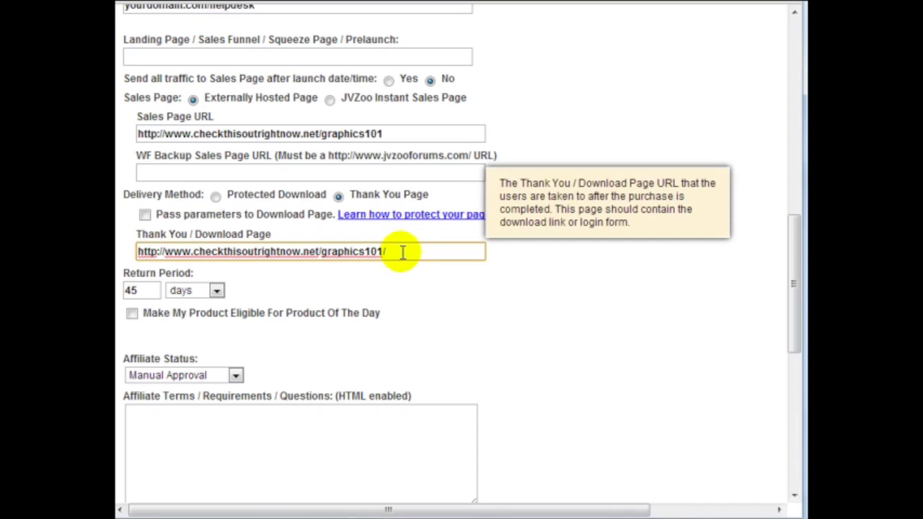
key(ctrl+v)
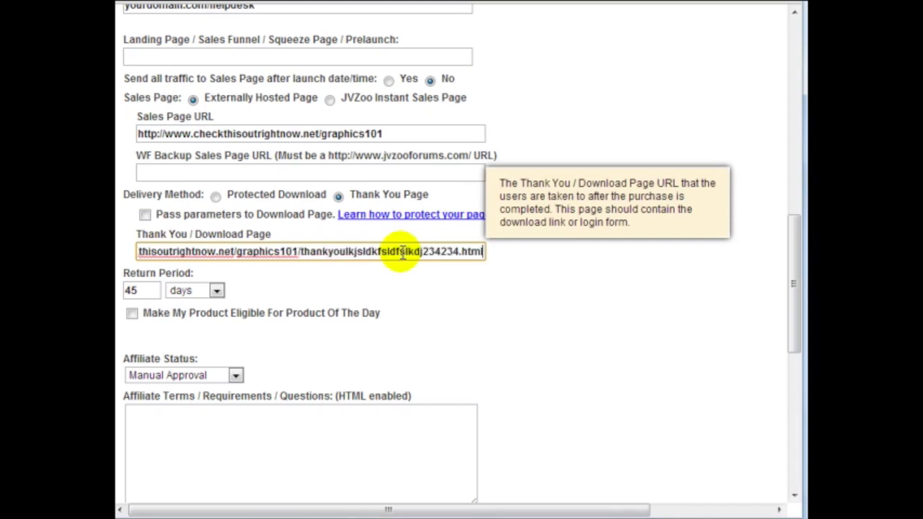
key(Home)
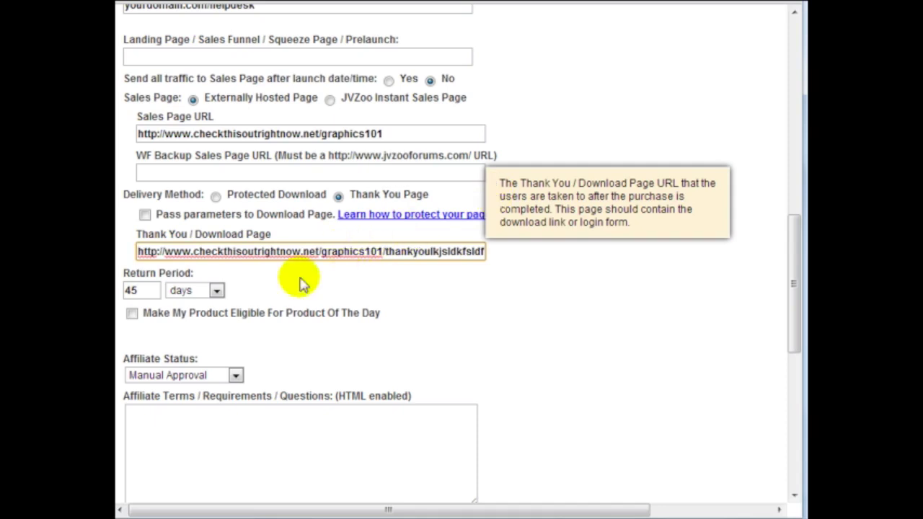
Make the product eligible for Product Of The Day and set the affiliate status to No Affiliates Allowed
scroll(274, 303, down, 2)
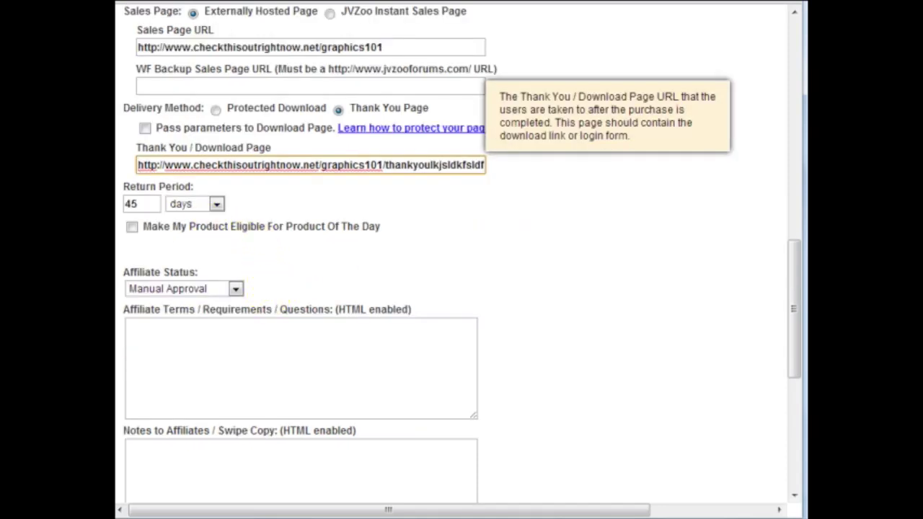
click(132, 228)
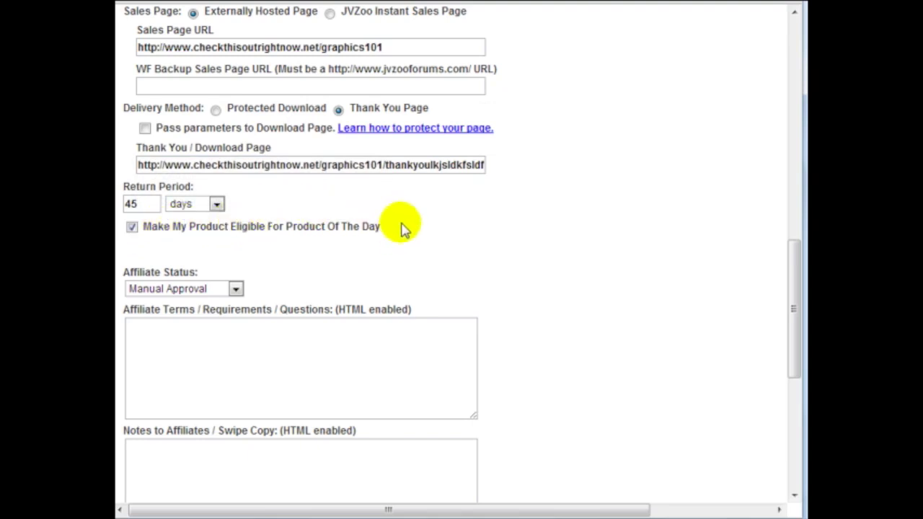
scroll(375, 259, down, 1)
click(225, 239)
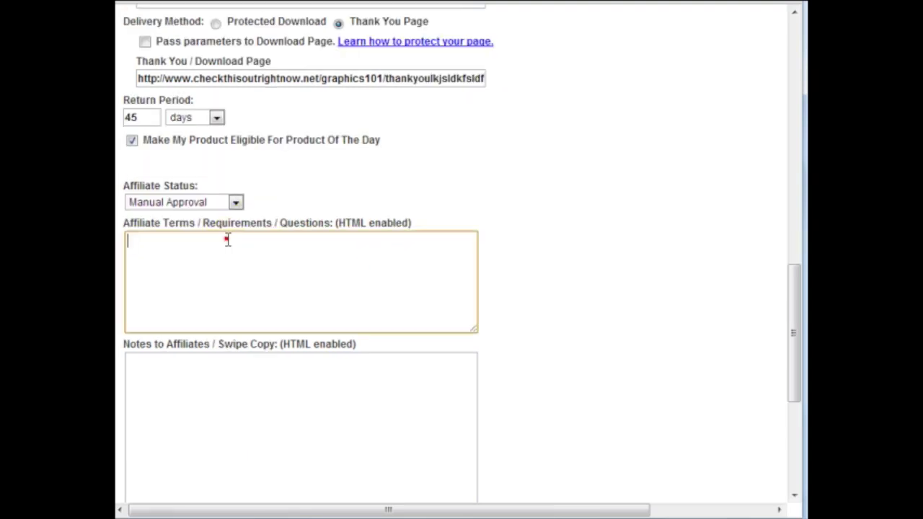
scroll(225, 239, down, 2)
click(225, 239)
scroll(414, 250, down, 2)
scroll(414, 249, up, 5)
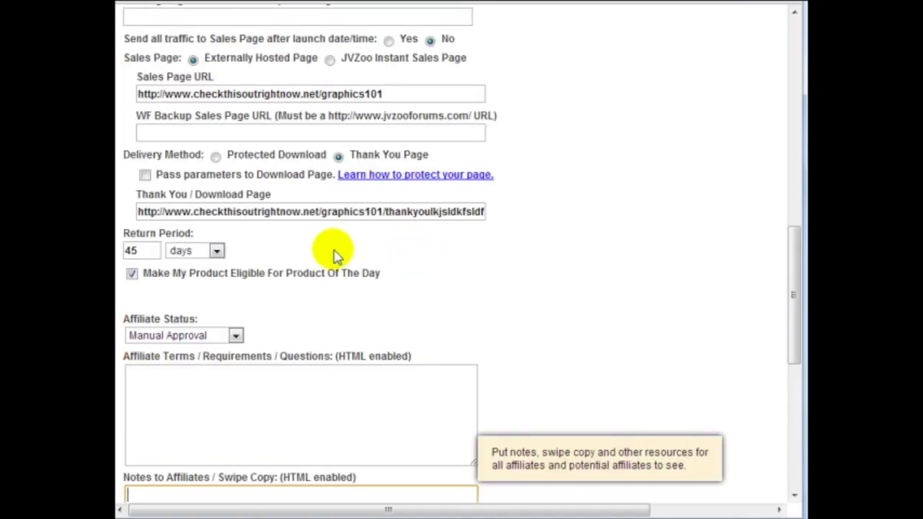
scroll(366, 336, down, 3)
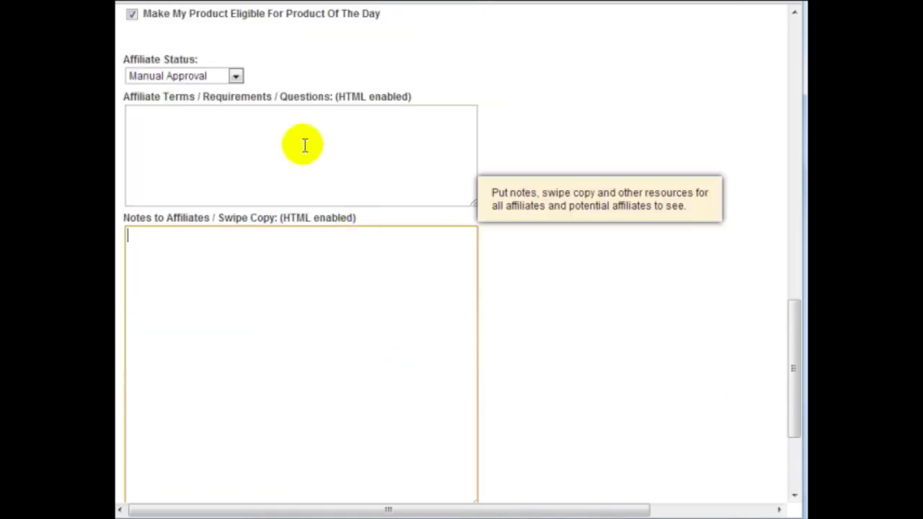
click(225, 79)
click(208, 116)
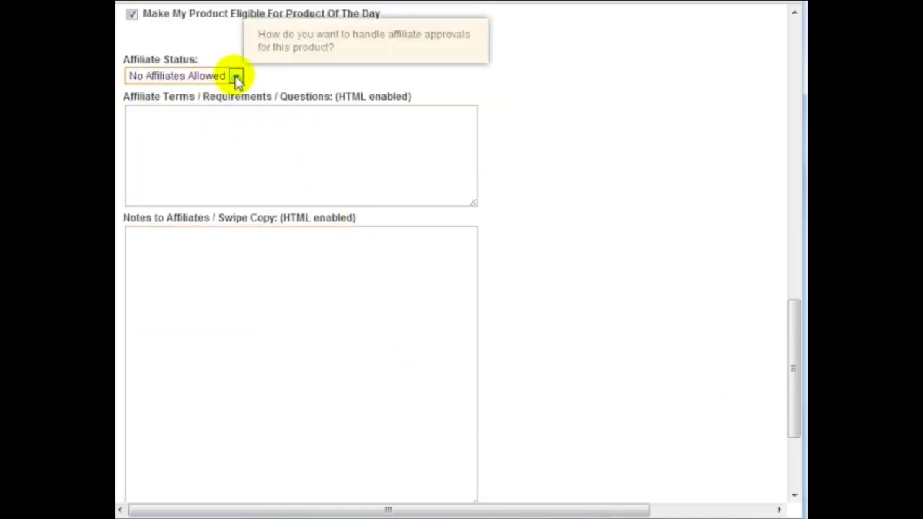
click(284, 177)
scroll(577, 216, up, 5)
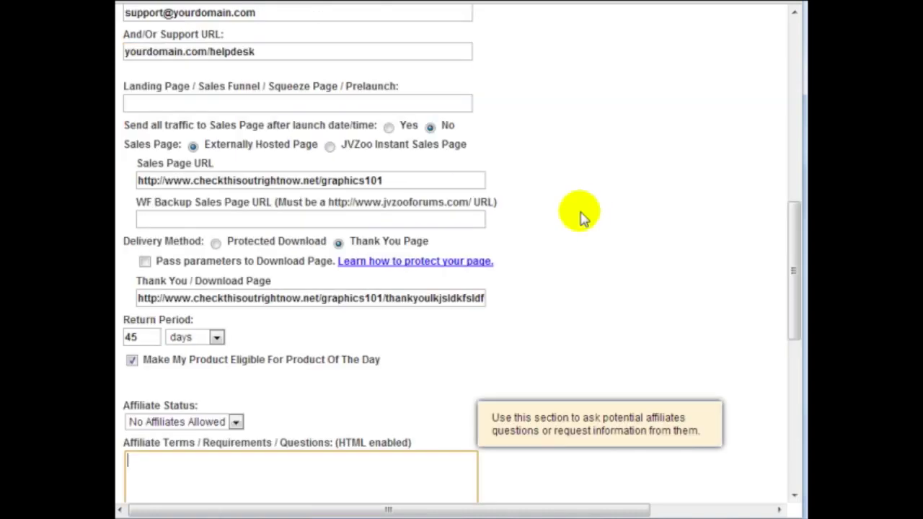
scroll(534, 223, down, 8)
scroll(504, 227, up, 3)
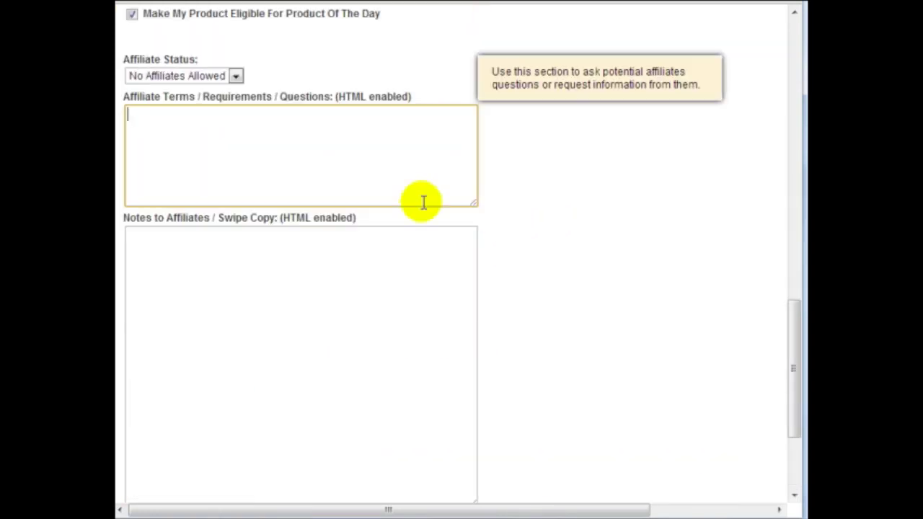
Enable the JVZoo Marketplace advanced feature to examine its description, category and keyword fields, and disable it again
scroll(448, 166, up, 13)
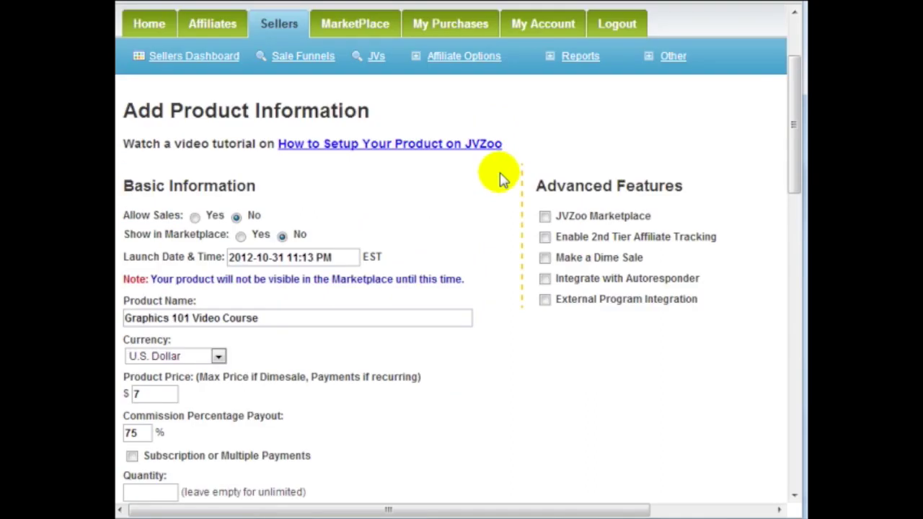
scroll(502, 180, down, 3)
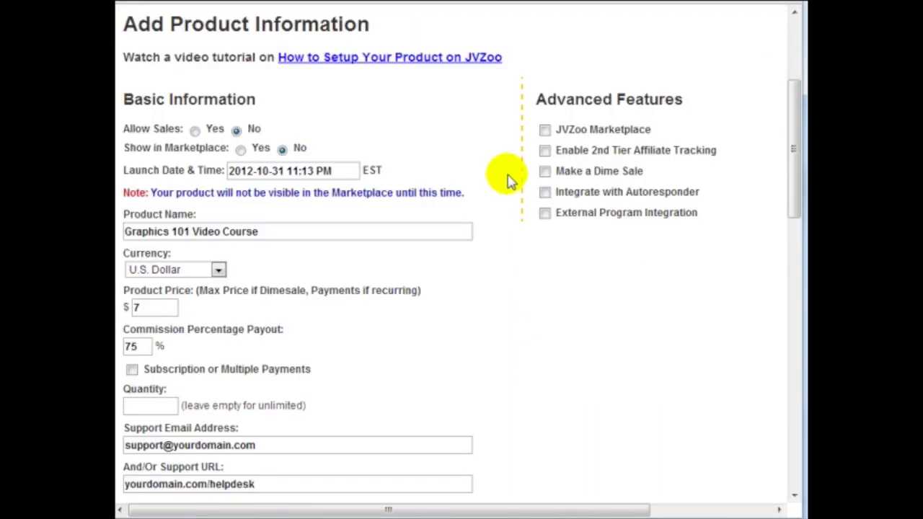
click(545, 130)
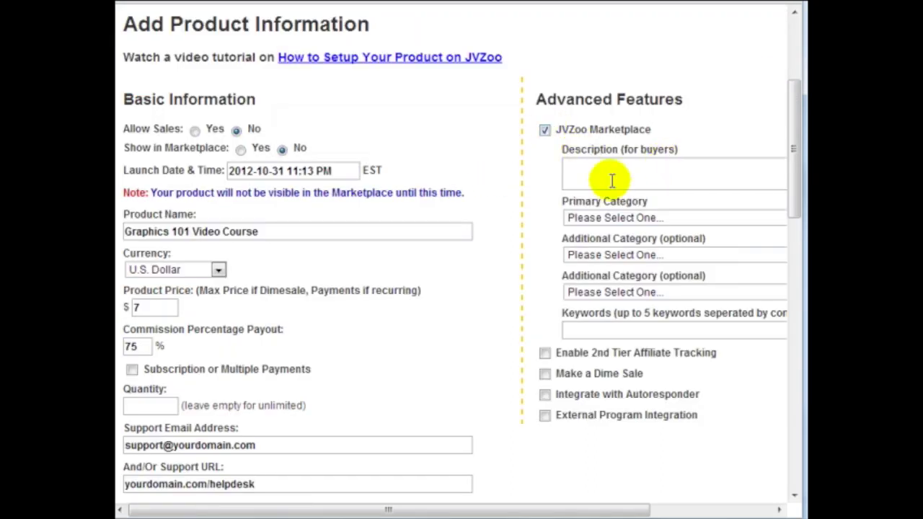
click(618, 172)
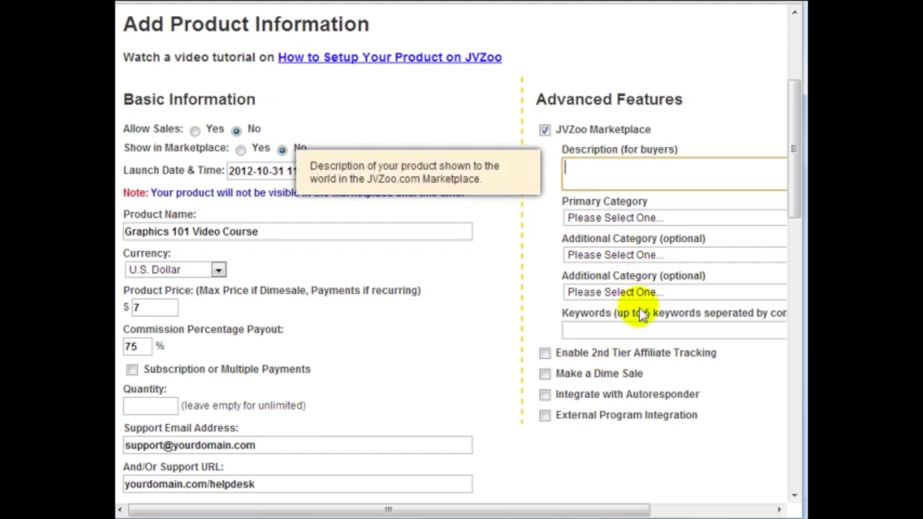
scroll(641, 315, down, 2)
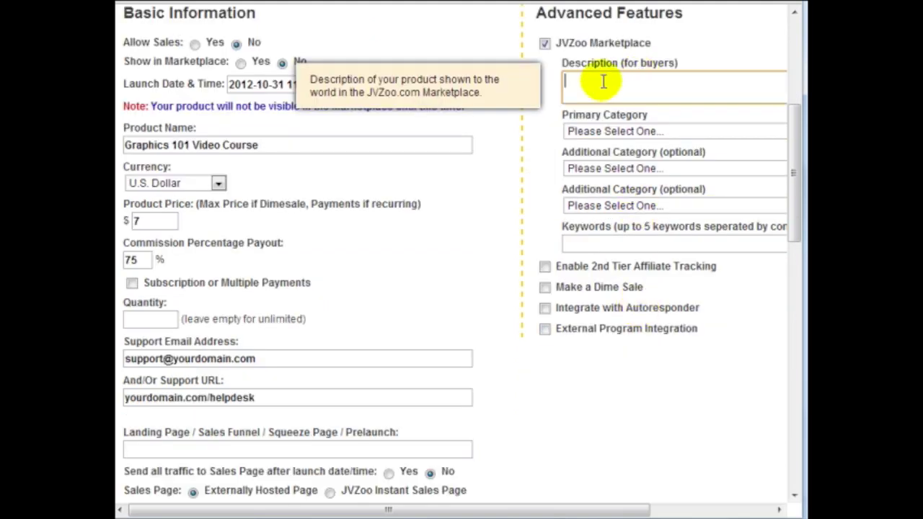
click(544, 45)
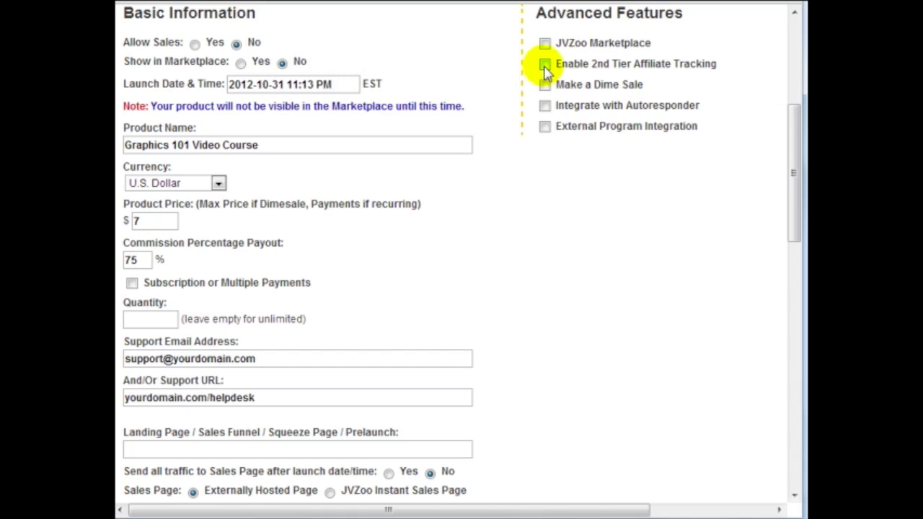
Enable Make a Dime Sale to examine its start price, increase and sales-interval fields, and turn it back off
click(545, 85)
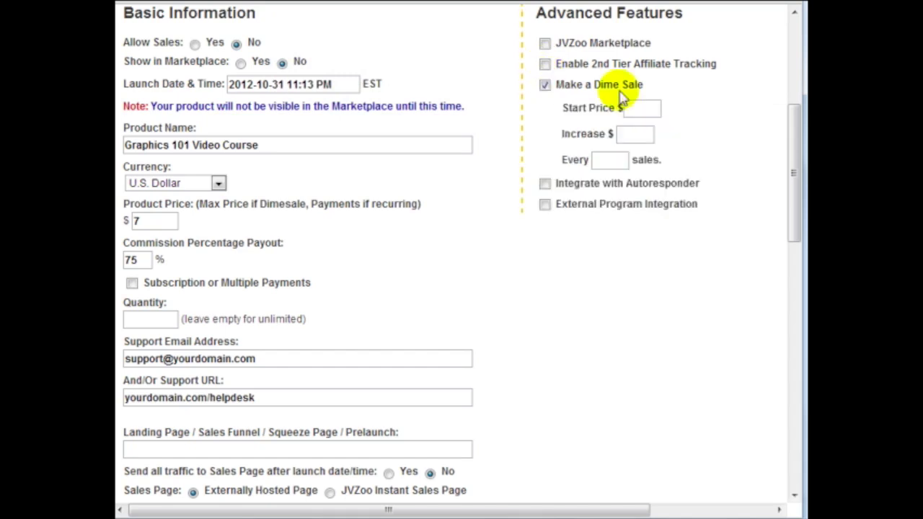
click(651, 107)
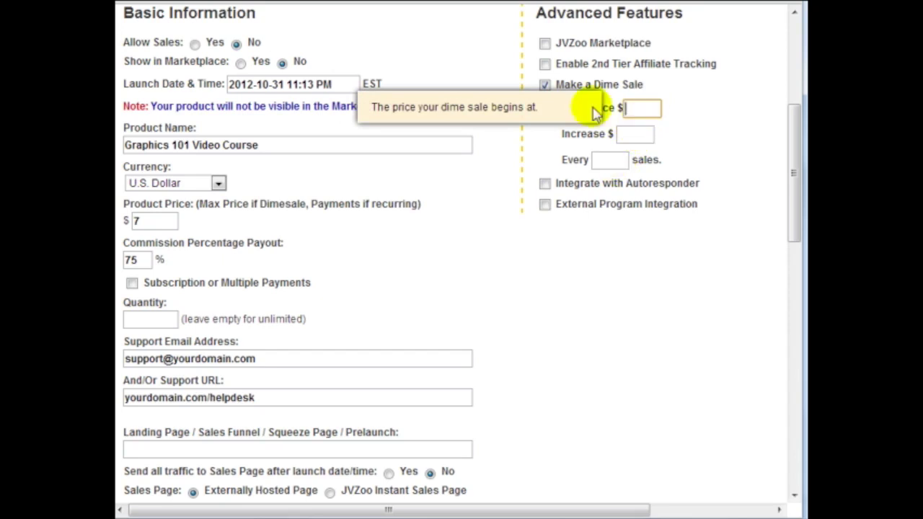
click(544, 85)
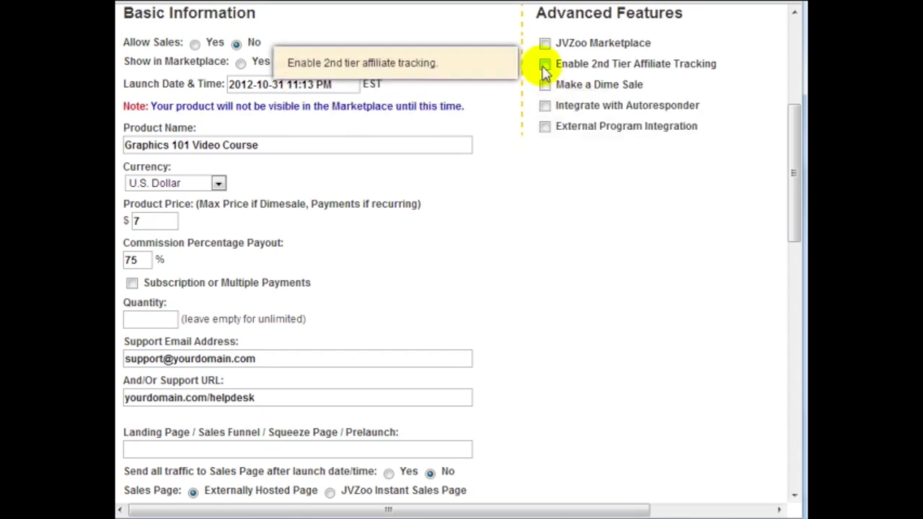
Enable 2nd Tier Affiliate Tracking to examine its landing page and payout settings, and turn the feature back off
click(544, 64)
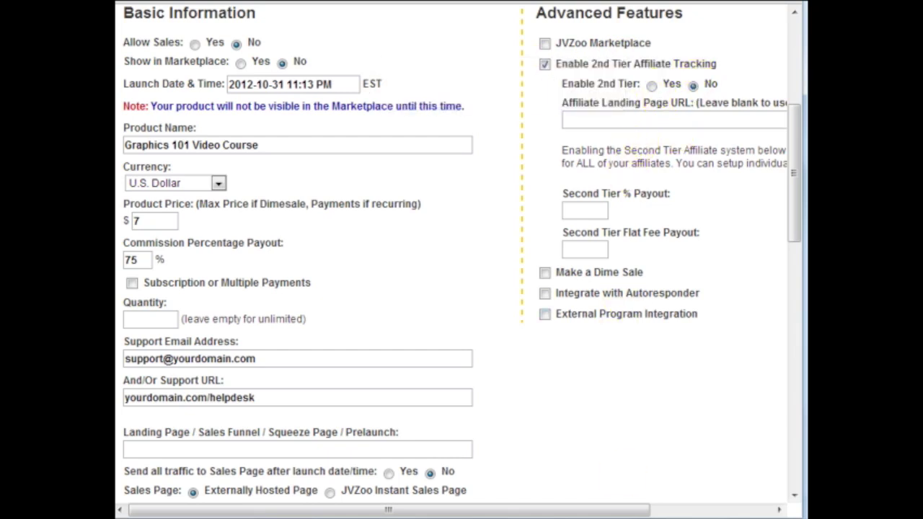
drag(626, 511, 628, 74)
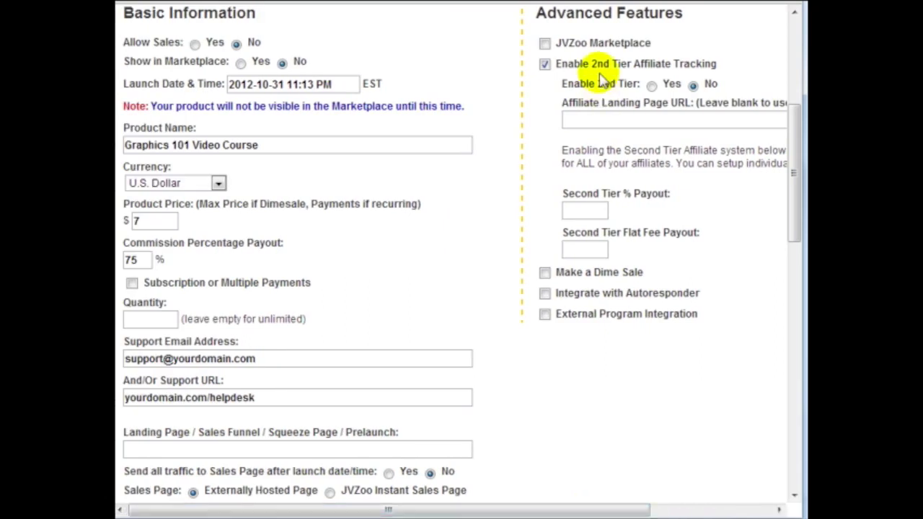
click(544, 64)
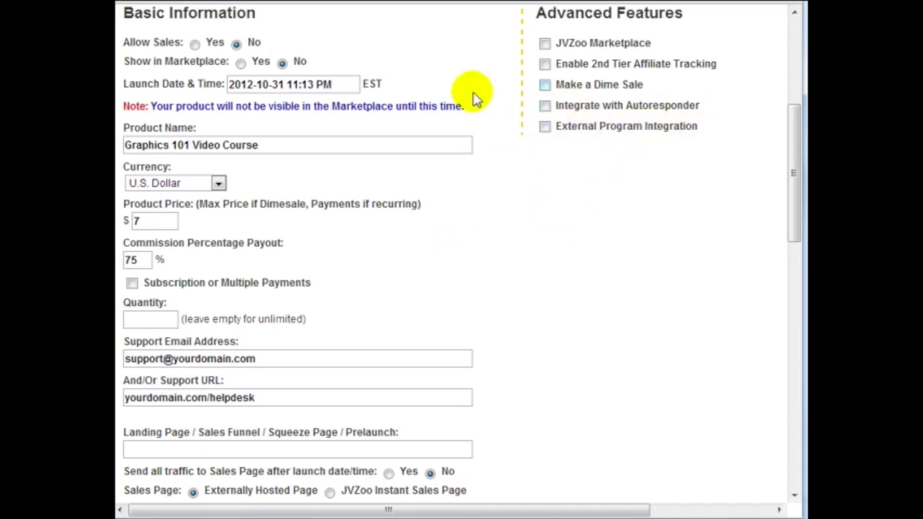
Save the Graphics 101 Video Course product without archiving it and check its entry in the seller's product list
scroll(392, 203, down, 10)
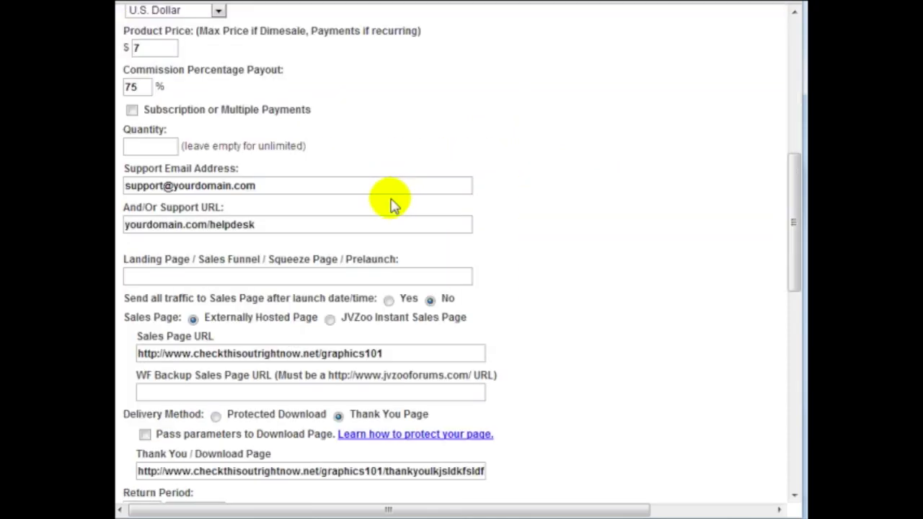
scroll(392, 203, down, 5)
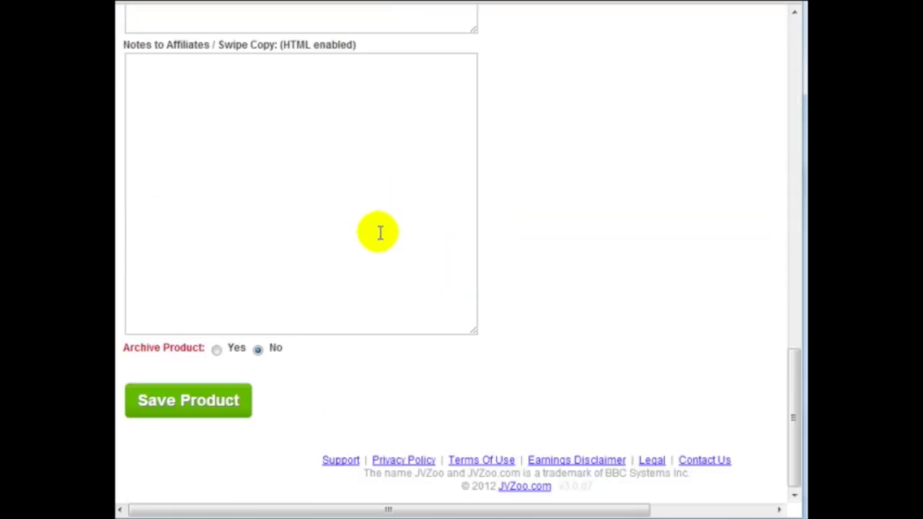
click(229, 401)
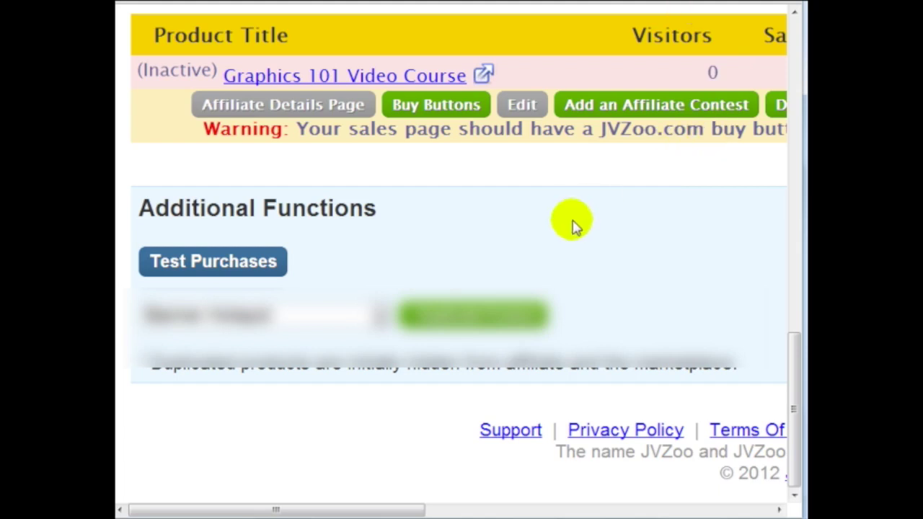
drag(145, 35, 659, 137)
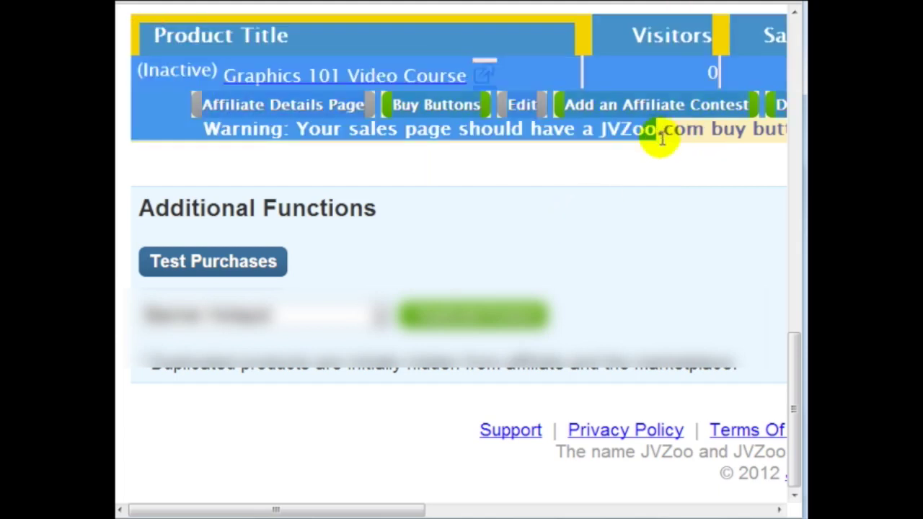
click(669, 148)
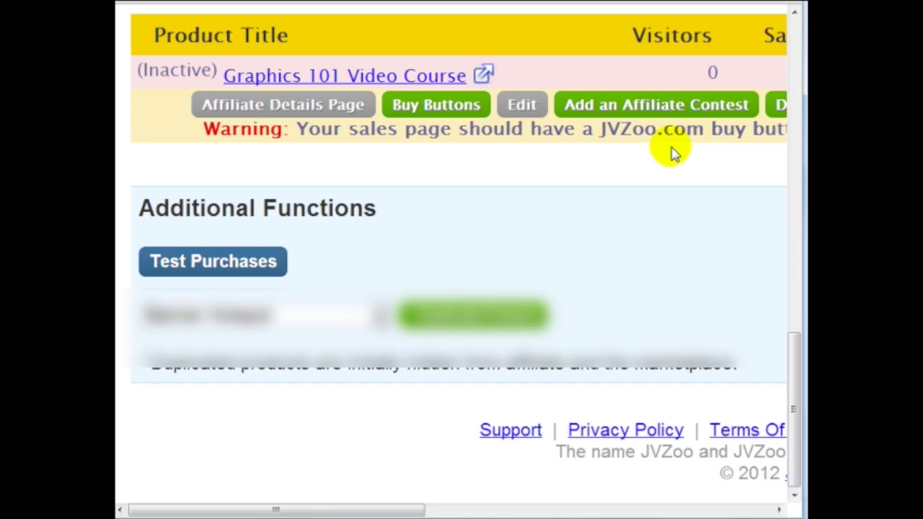